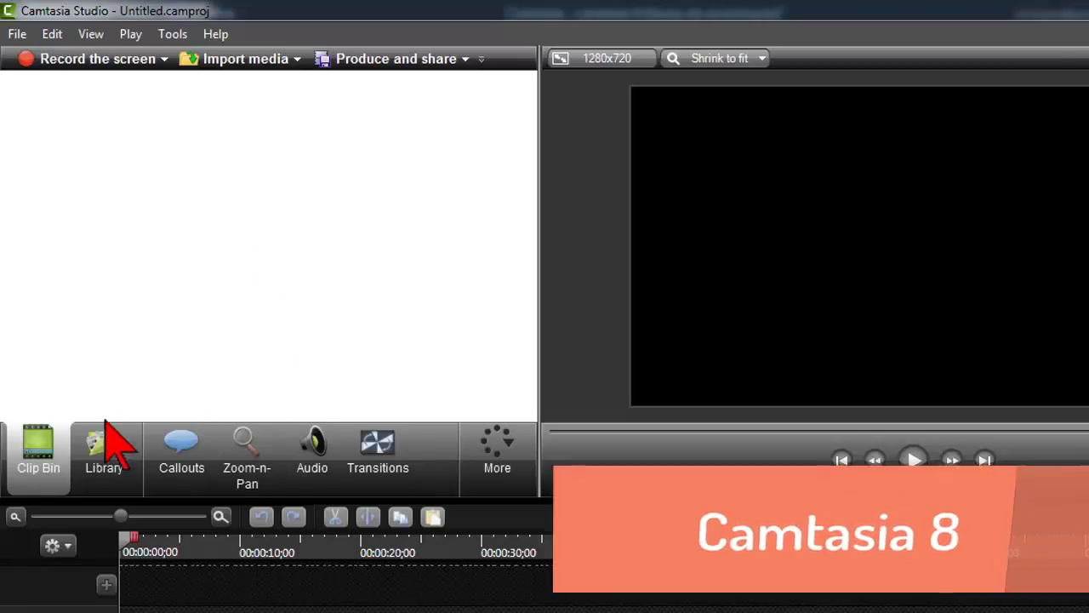
Bring up Camtasia Studio 8's library folder list to compare with Camtasia 9's
left_click(106, 447)
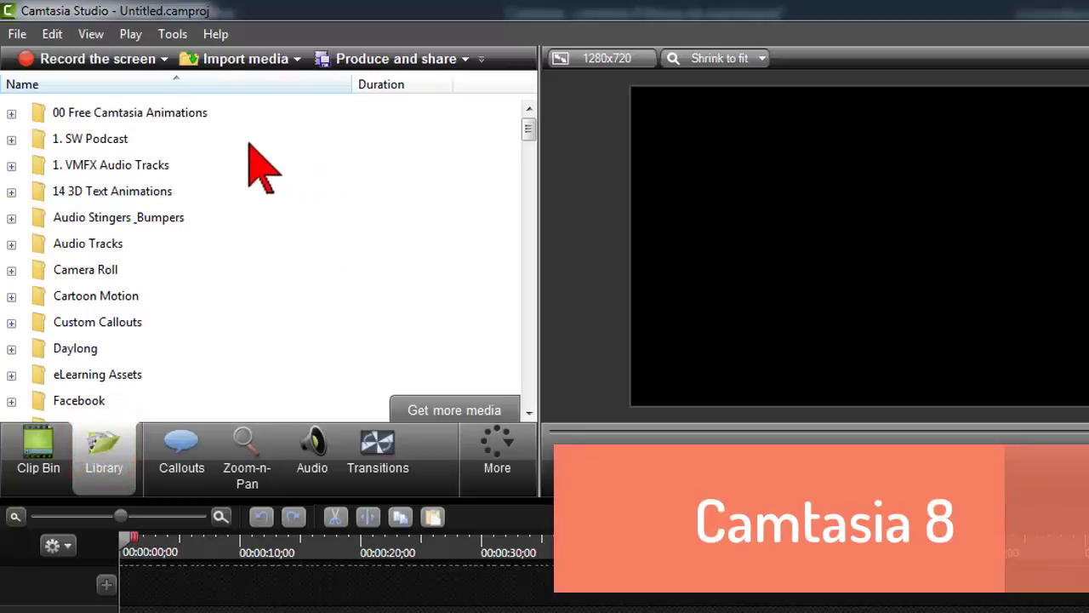
left_click(12, 114)
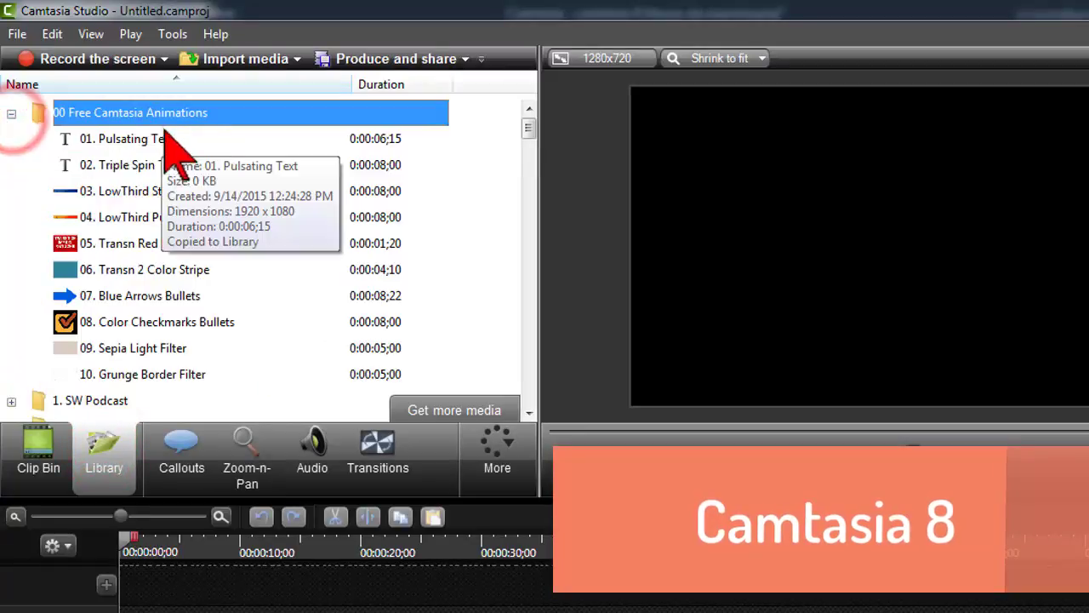
left_click(170, 140)
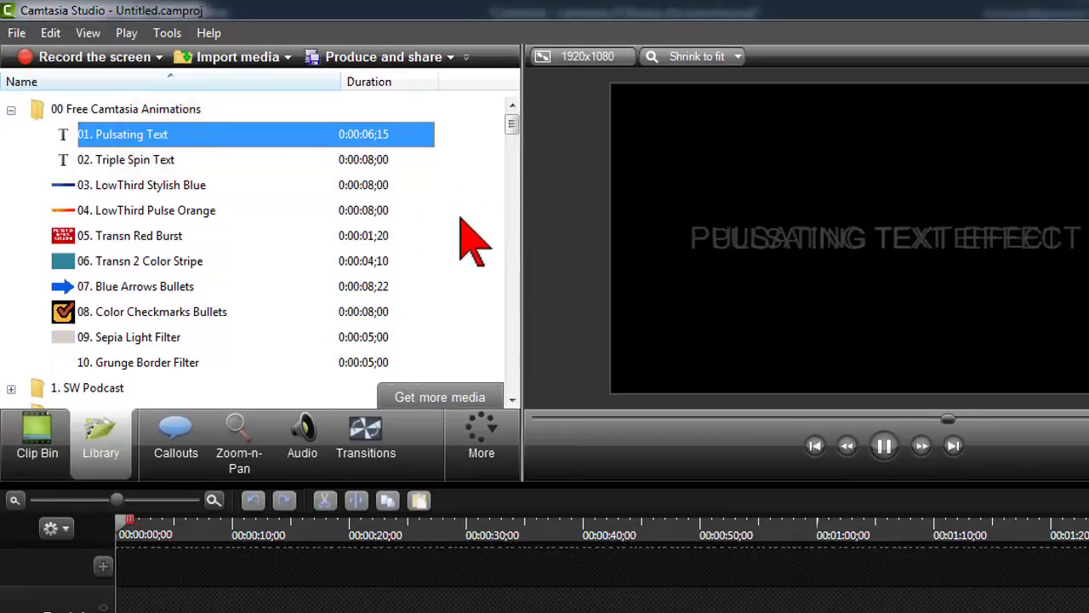
left_click(11, 109)
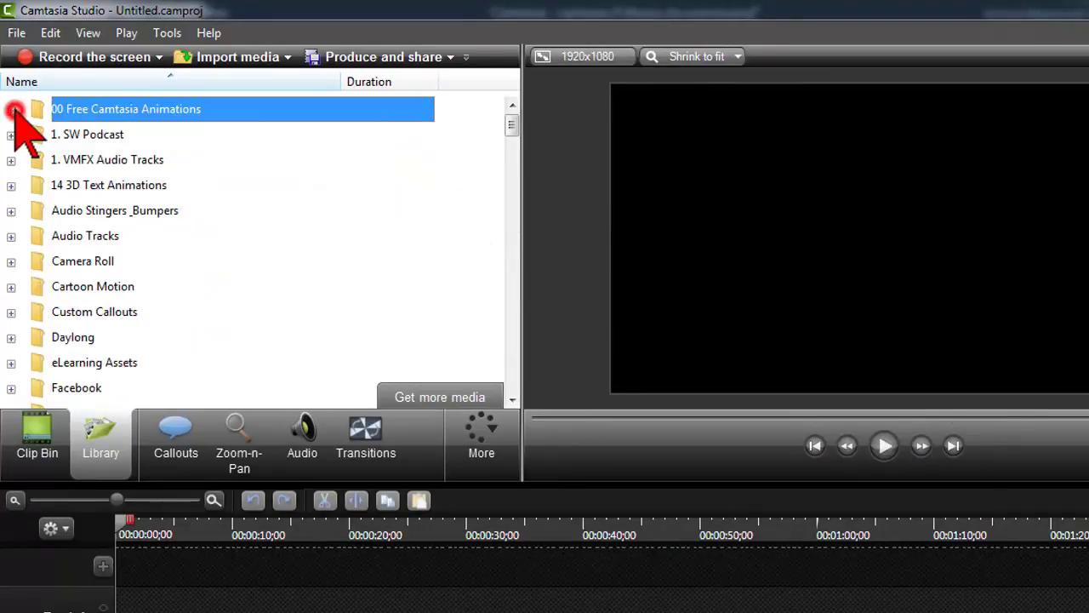
scroll(270, 186, "down", 1)
scroll(259, 170, "down", 2)
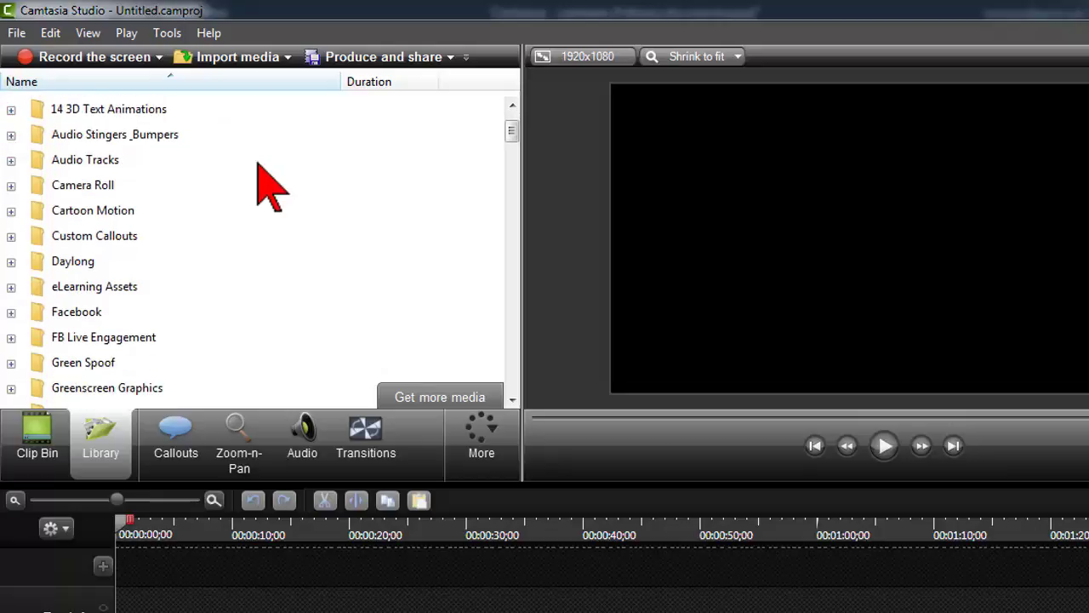
scroll(259, 170, "down", 2)
scroll(261, 174, "down", 3)
scroll(261, 179, "down", 2)
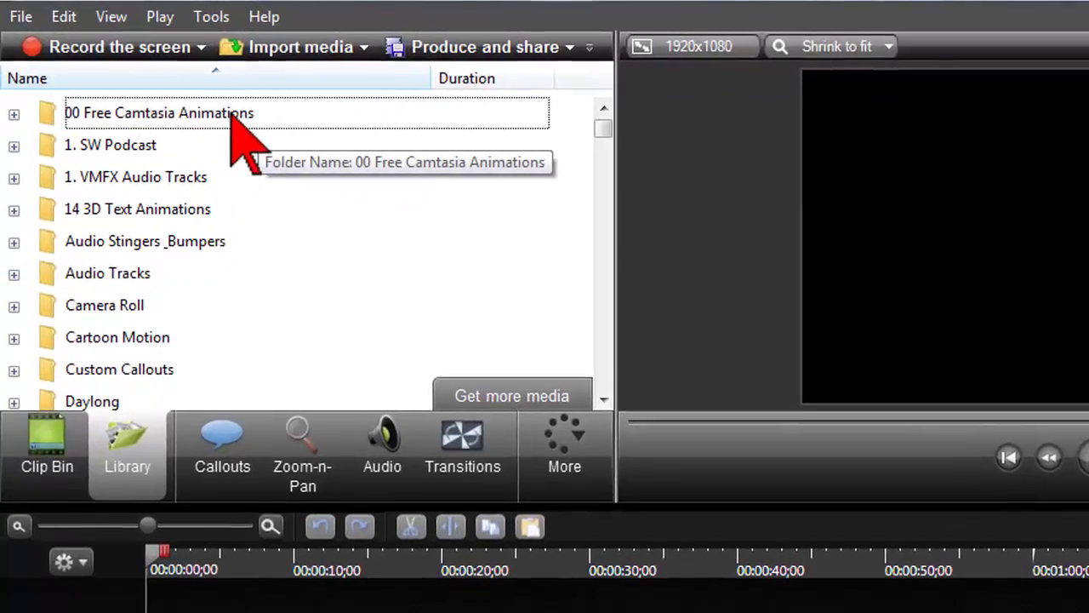
Select every Camtasia Studio 8 library folder and begin exporting the library as a zip
left_click(177, 88)
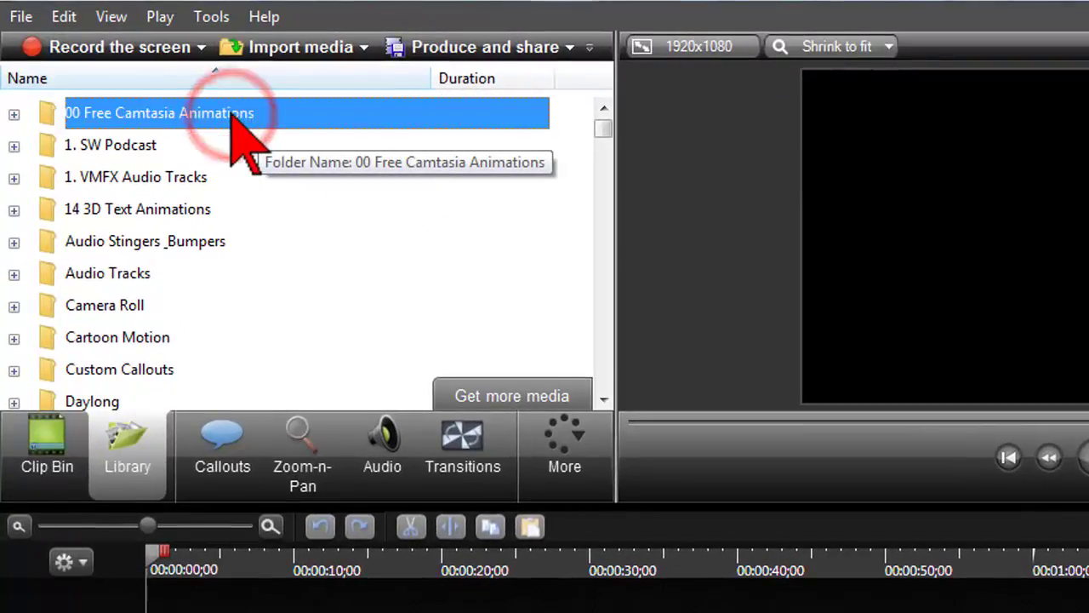
key("ctrl+a")
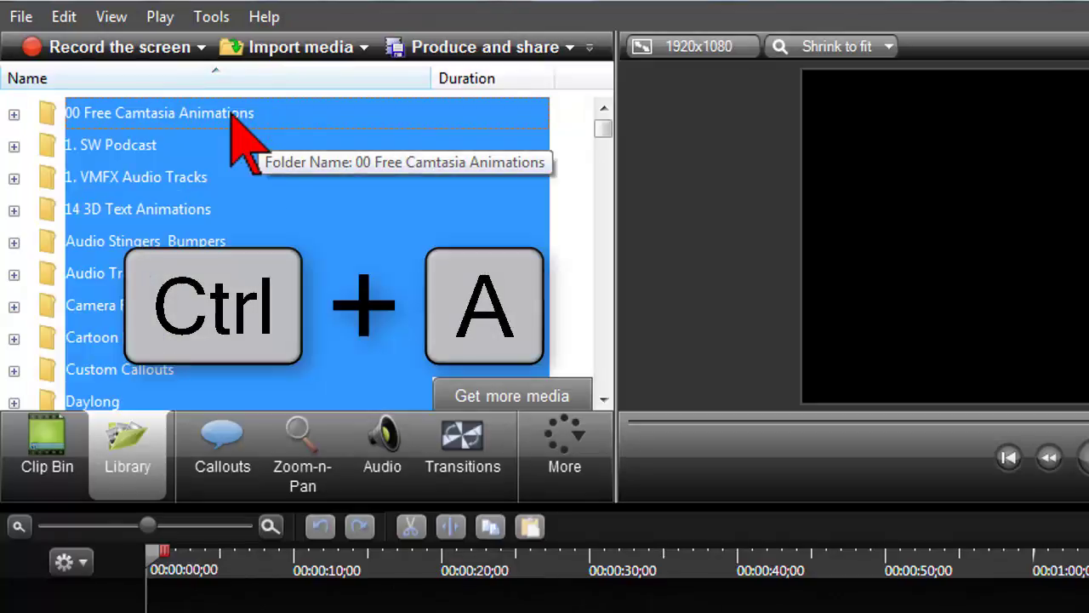
right_click(375, 223)
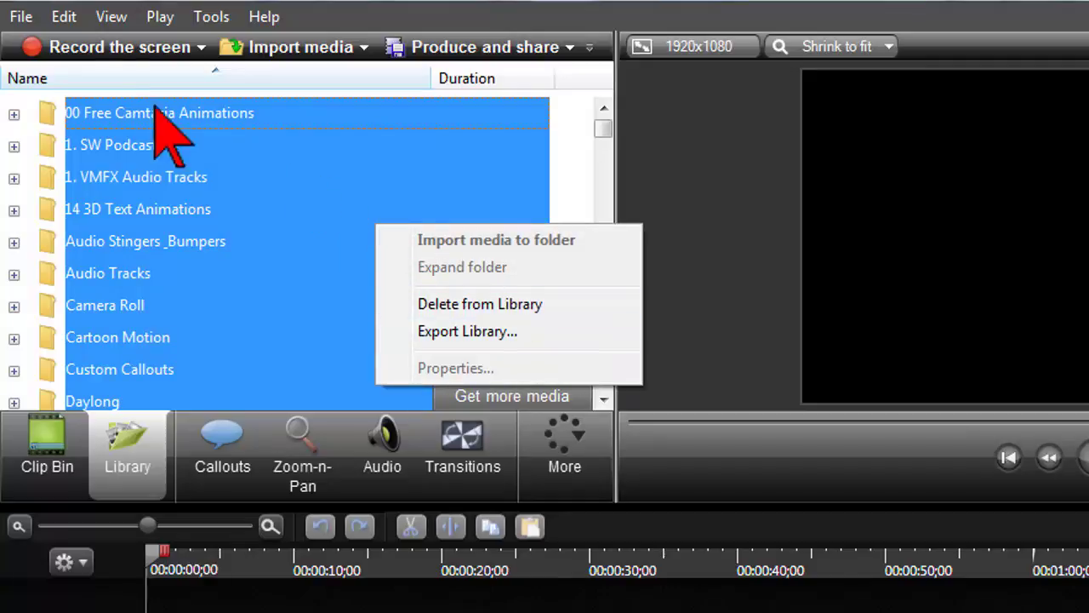
left_click(21, 17)
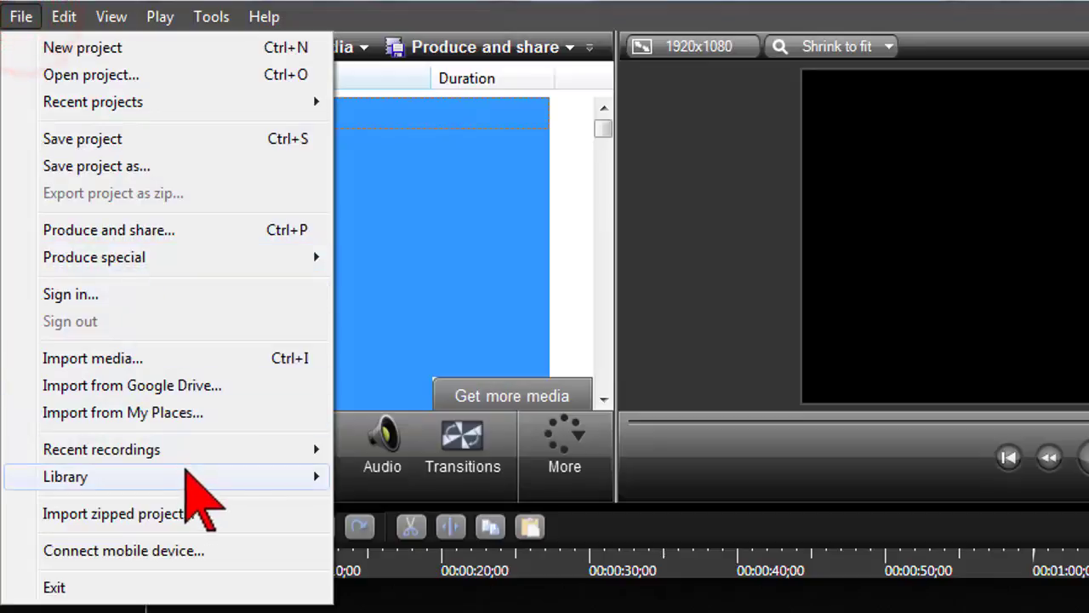
mouse_move(170, 476)
left_click(518, 538)
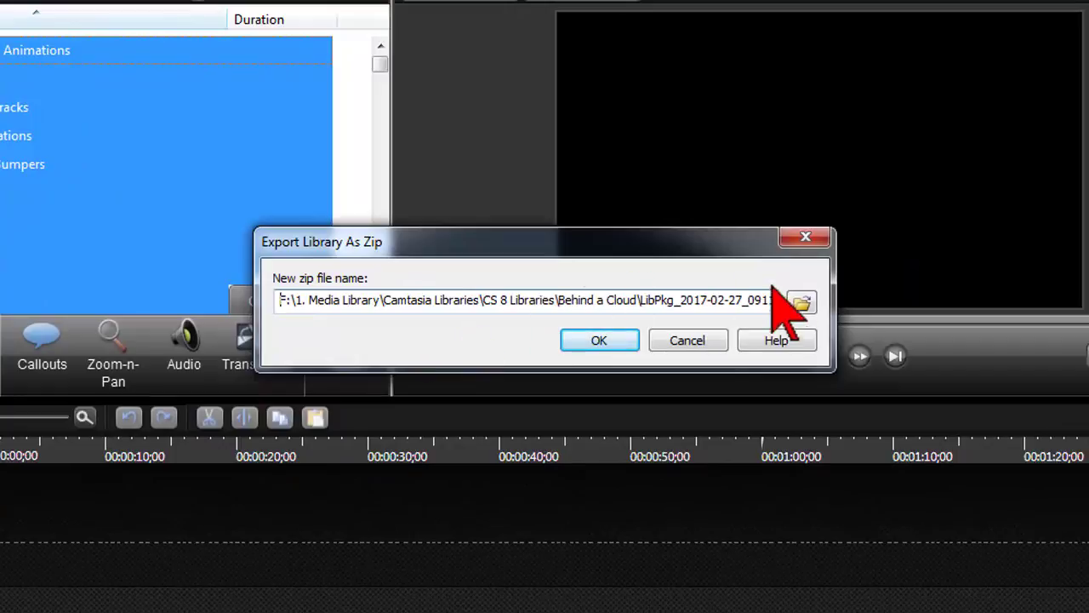
Save the full library export as 'Camtasia 8 FULL Library' in the CS 8 folder
left_click(803, 303)
type("Camtasia 8 FULL Libr")
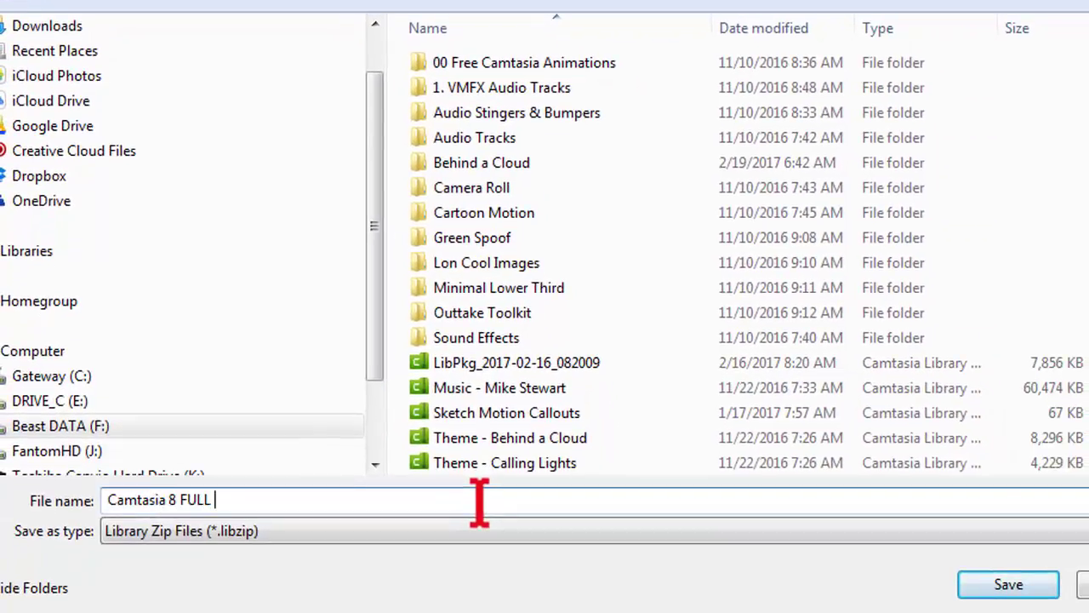
type("ary")
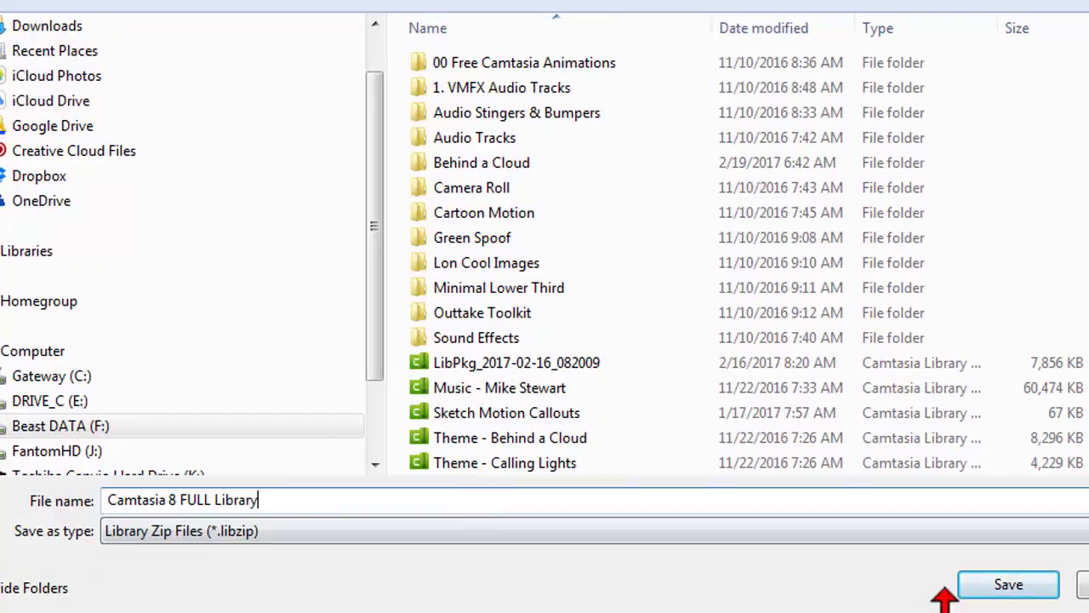
left_click(970, 585)
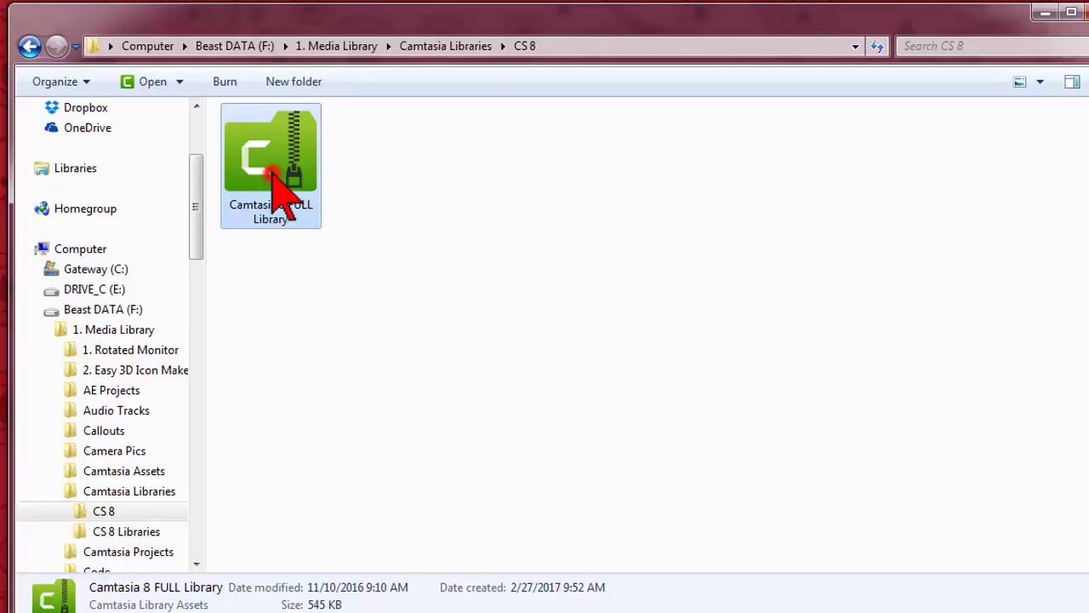
Open the Camtasia 8 FULL Library .libzip from the CS 8 folder in Camtasia 9
double_click(270, 171)
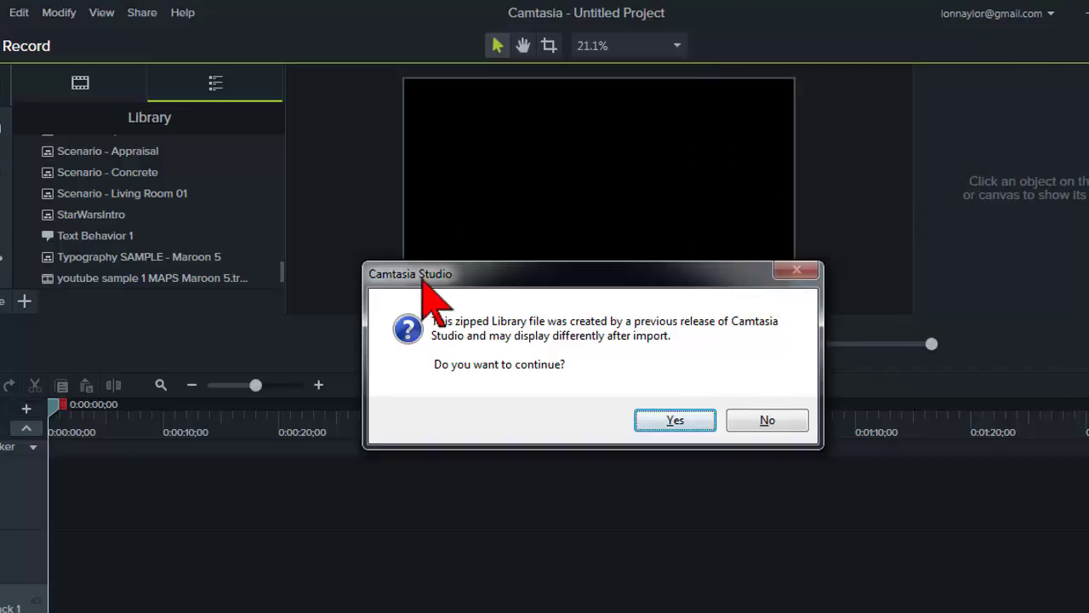
Confirm the older-library import, then pick Camtasia 8 FULL Library from CS 8 as a zipped library
left_click(663, 422)
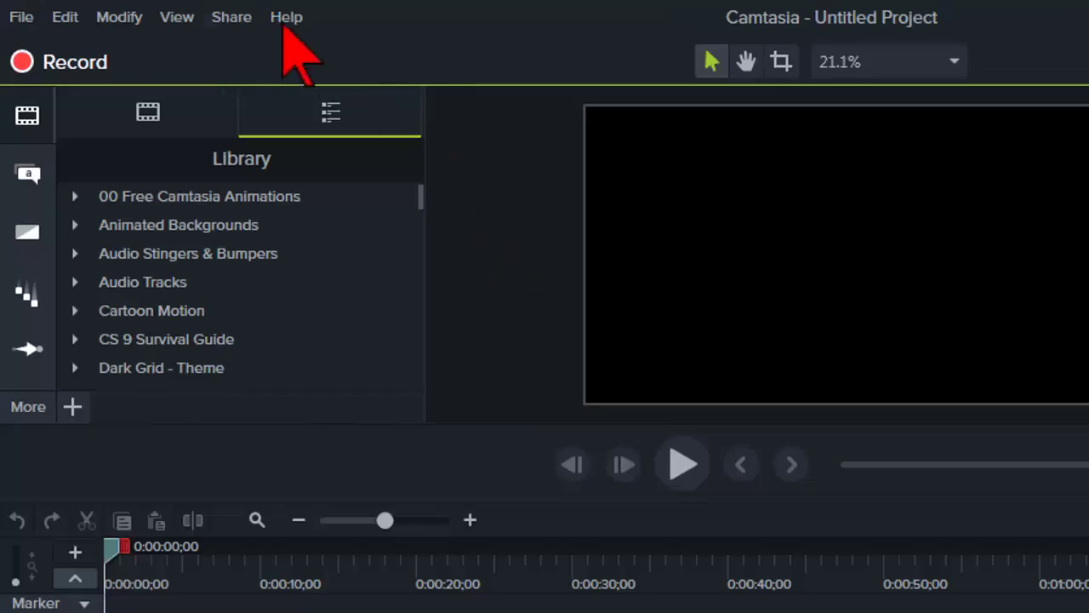
left_click(26, 17)
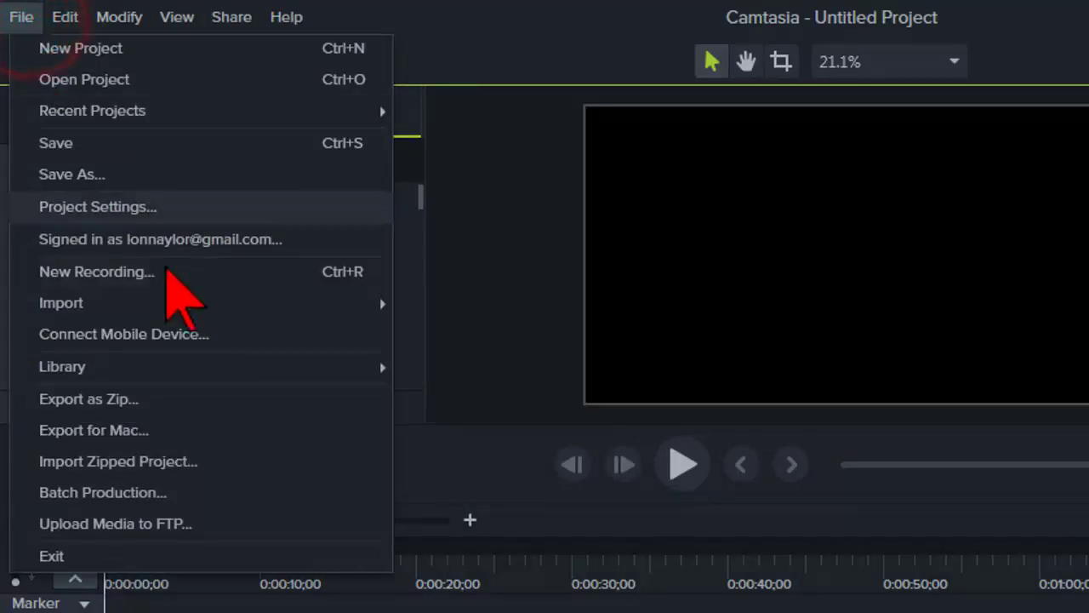
mouse_move(62, 365)
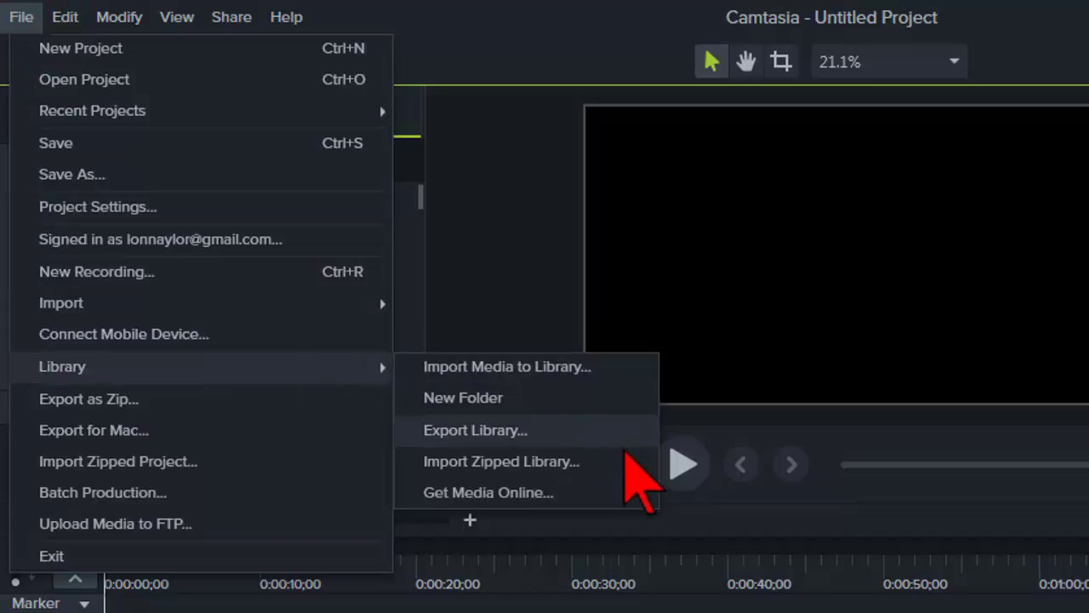
left_click(613, 462)
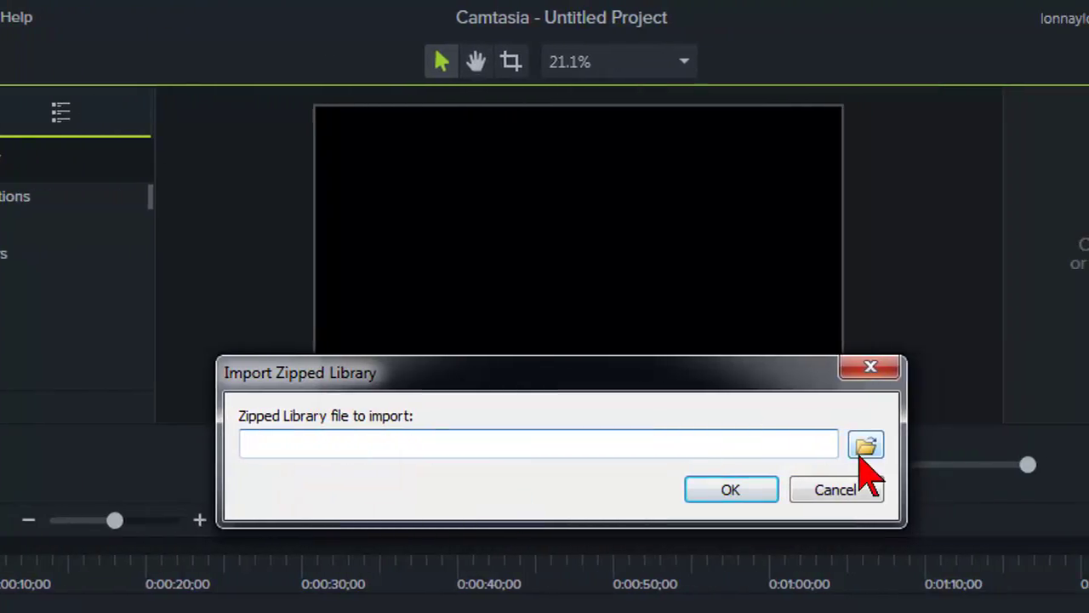
left_click(866, 448)
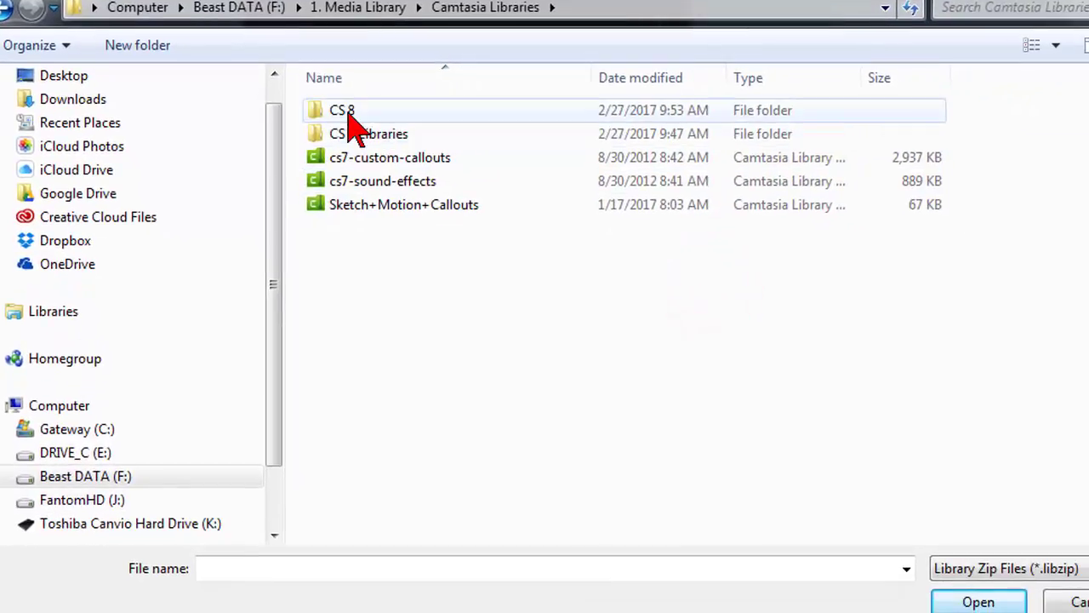
double_click(353, 122)
left_click(351, 119)
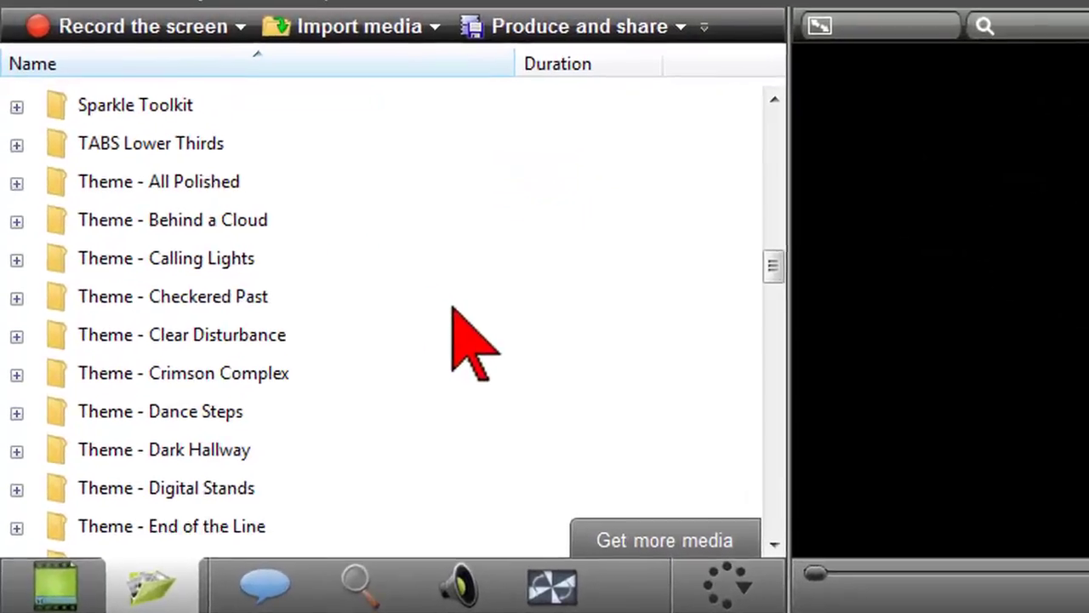
scroll(460, 311, "down", 1)
scroll(289, 223, "down", 1)
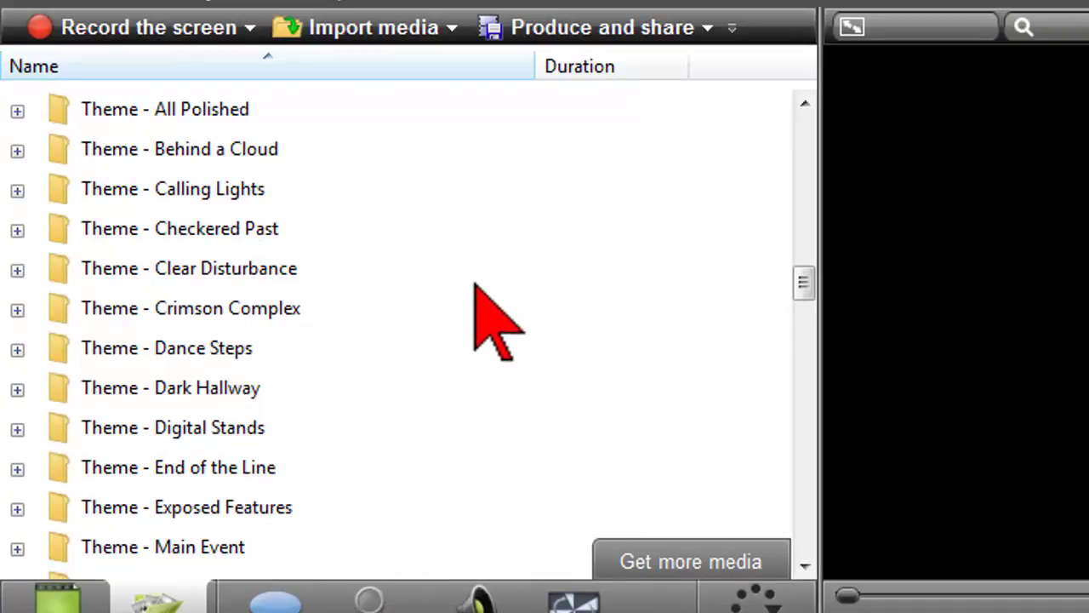
Expand the Theme - Behind a Cloud folder and preview its Animated Title and Basic Title
left_click(19, 150)
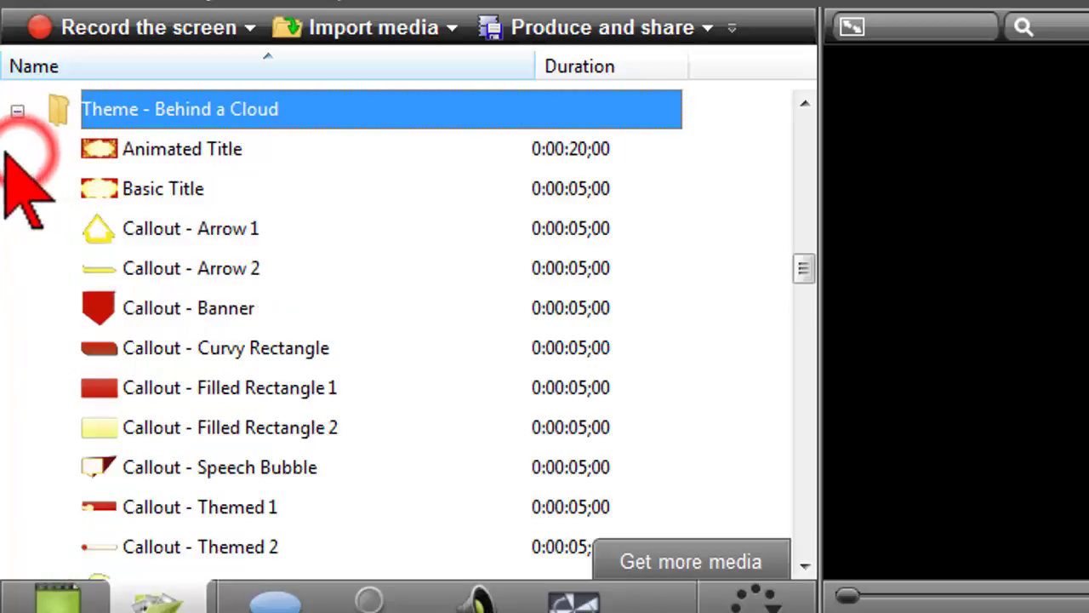
left_click(87, 150)
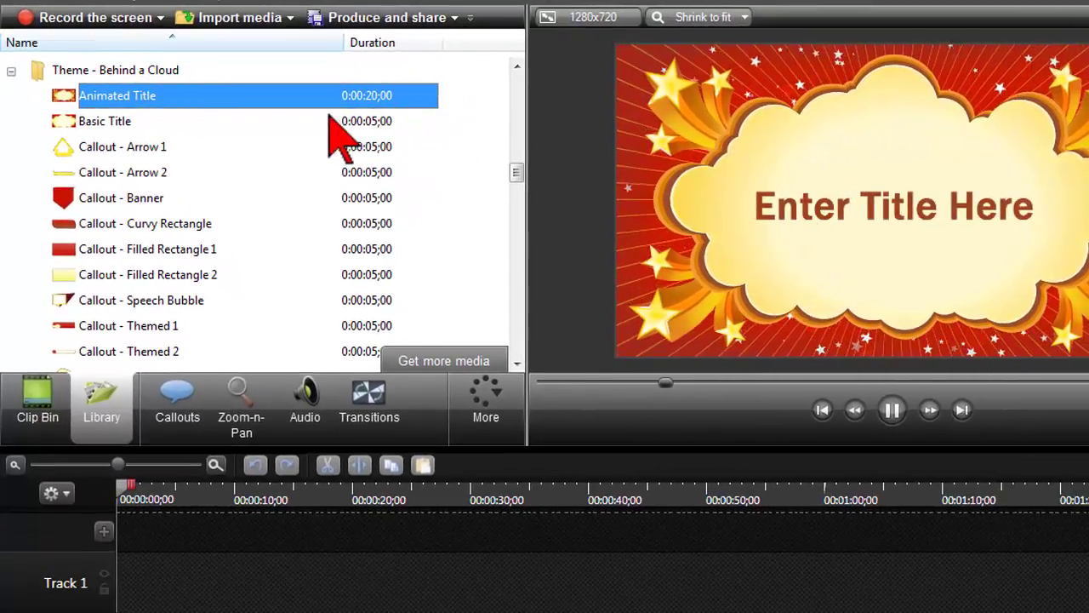
left_click(121, 124)
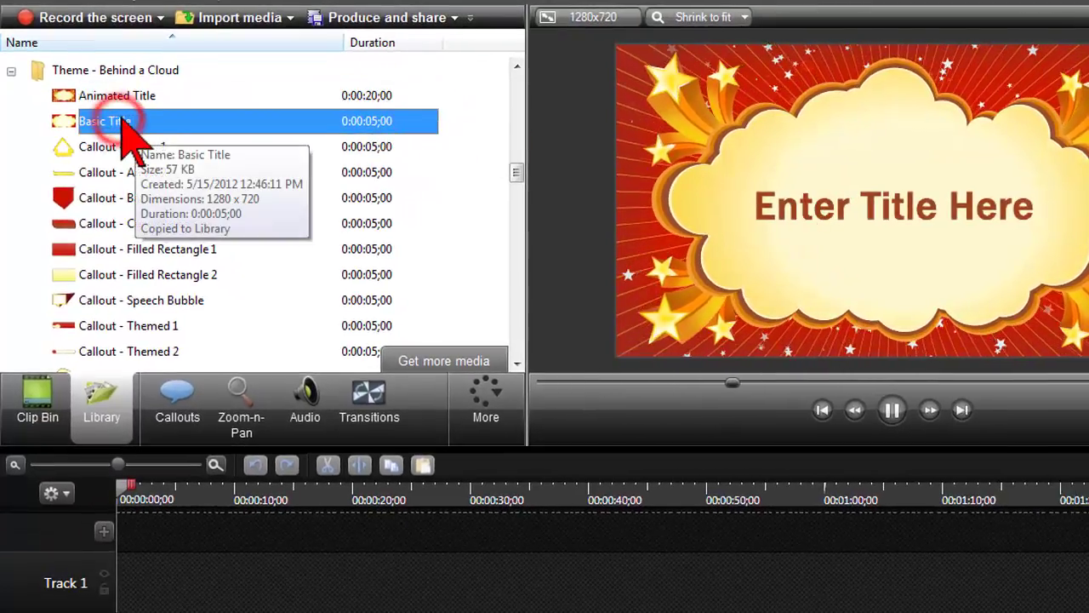
left_click(123, 124)
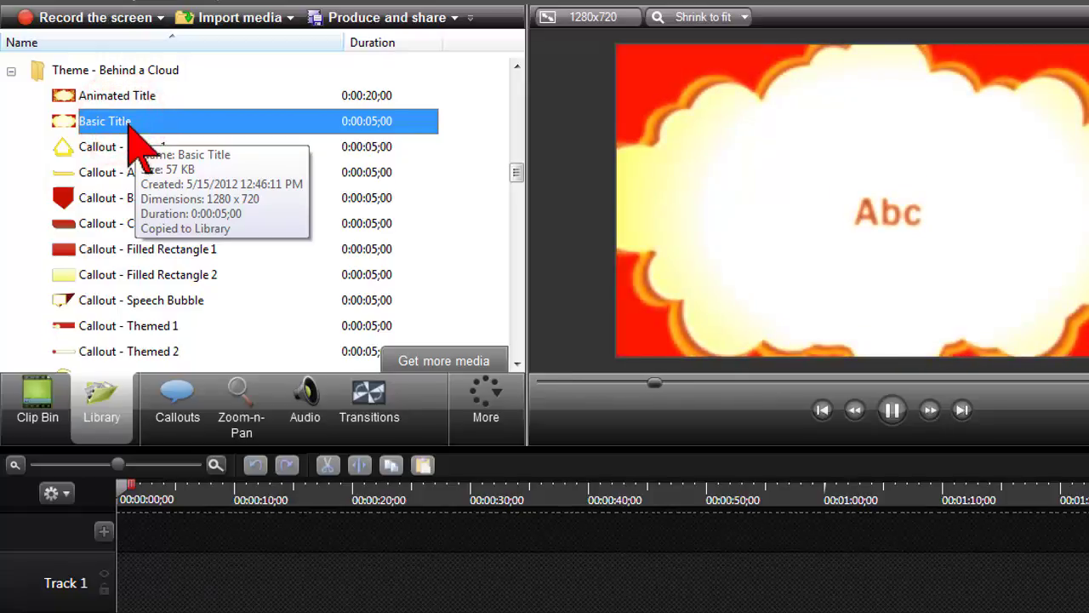
scroll(216, 221, "down", 1)
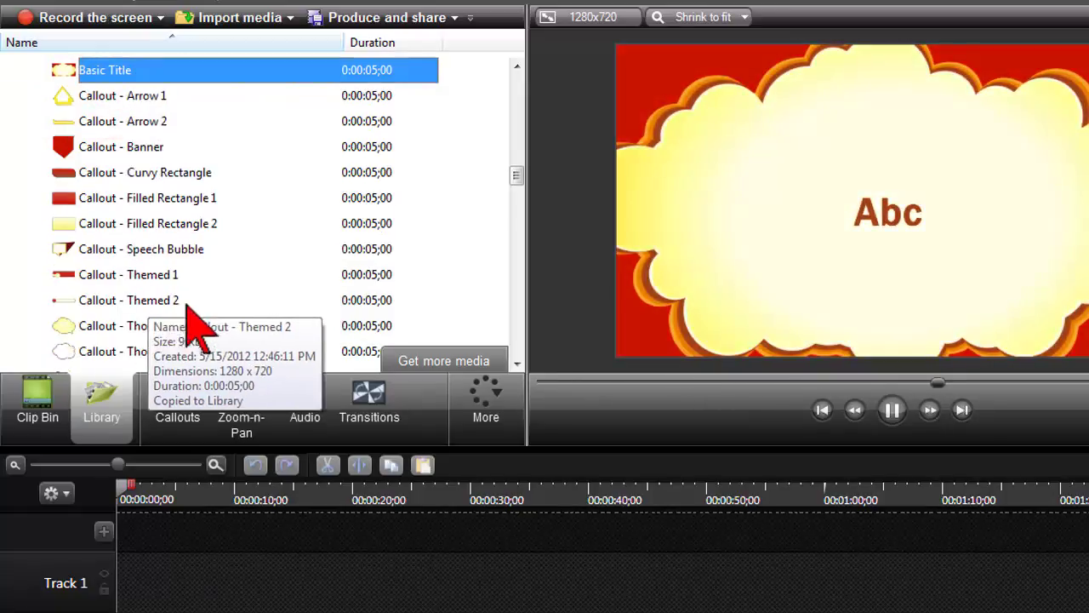
scroll(289, 236, "up", 1)
scroll(289, 237, "up", 2)
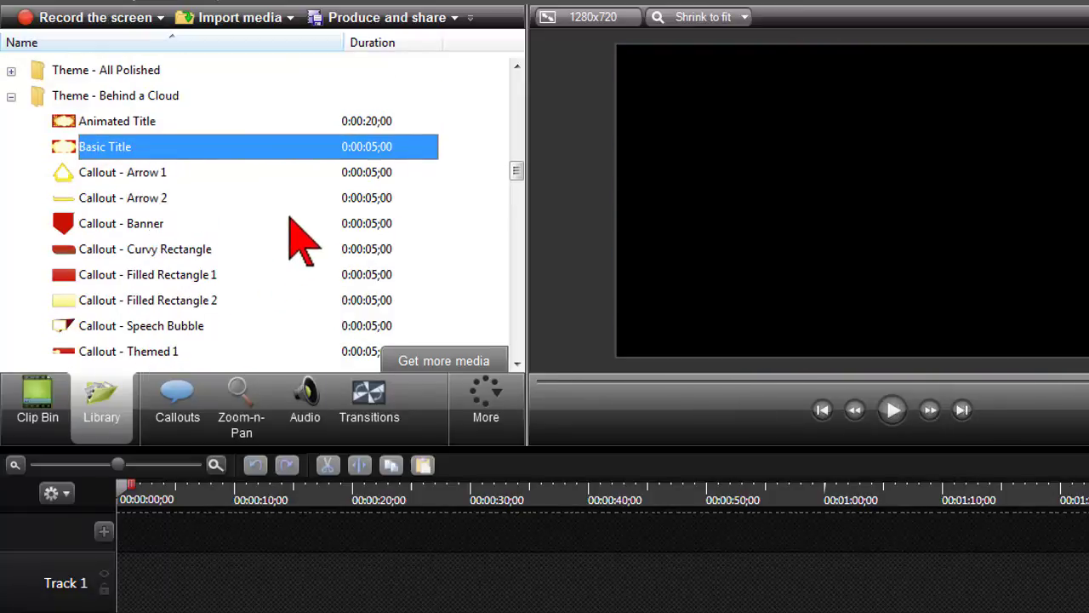
Select the Callout - Speech Bubble and Callout - Wedge items together
left_click(145, 122, "ctrl")
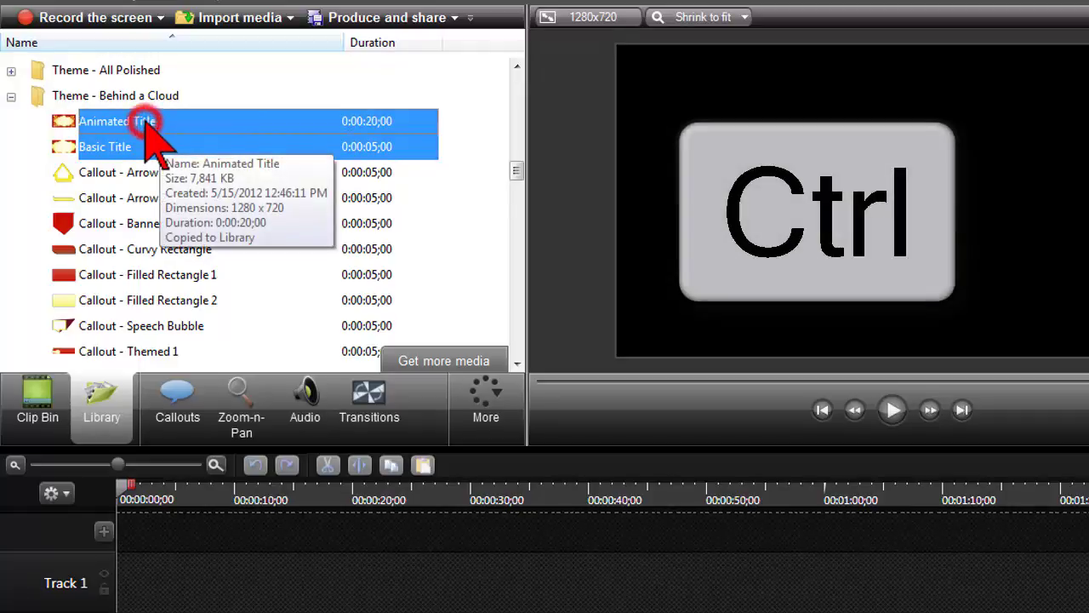
left_click(162, 327, "ctrl")
scroll(214, 280, "down", 1)
scroll(220, 266, "down", 2)
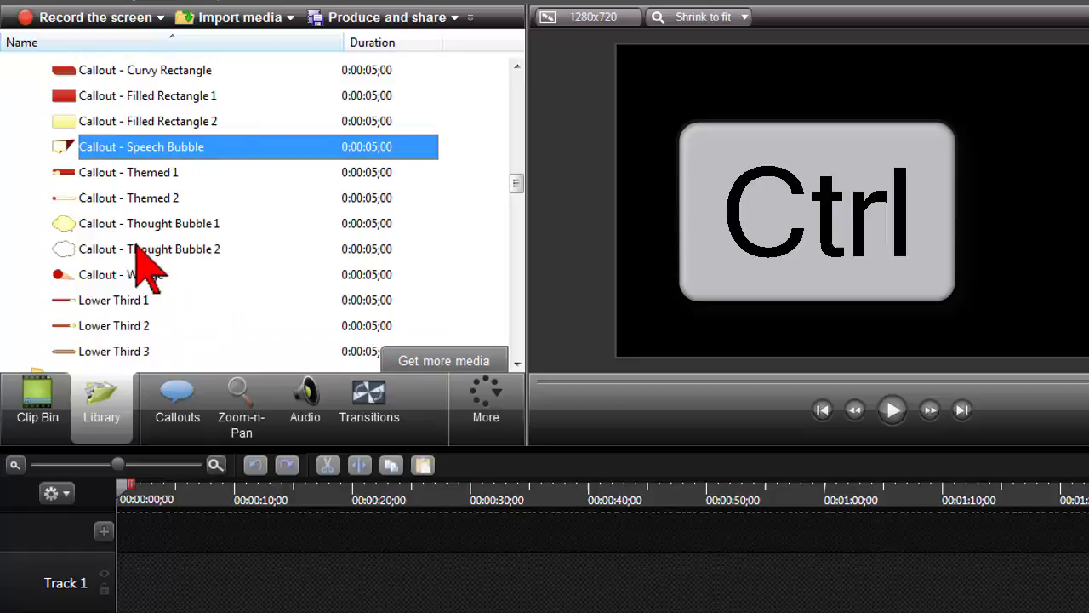
left_click(143, 281, "ctrl")
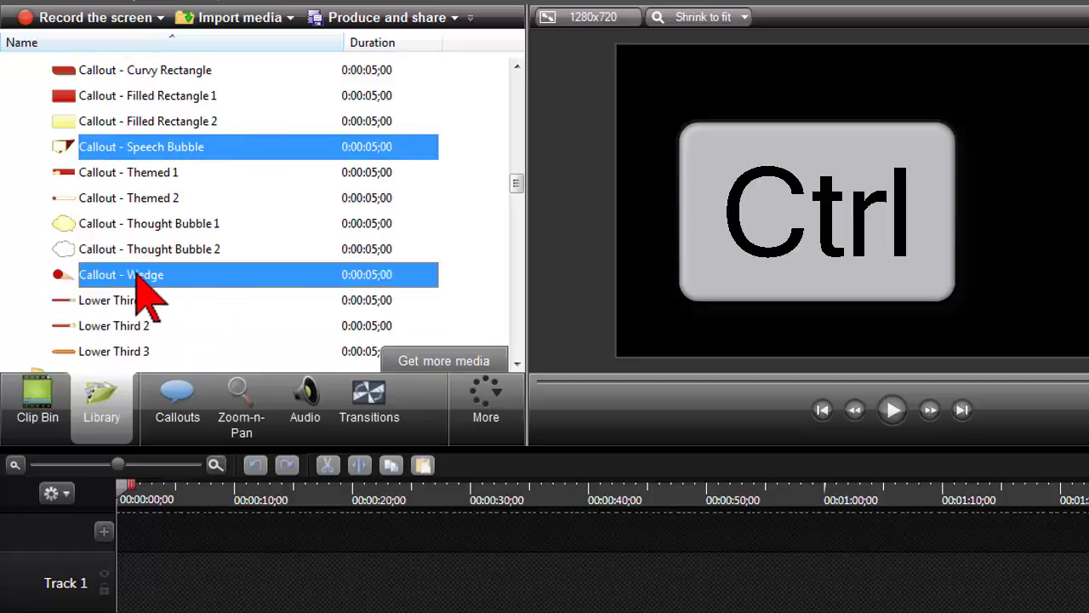
Export the selected callouts as a library zip named 'Behind a Cloud Theme'
right_click(291, 277)
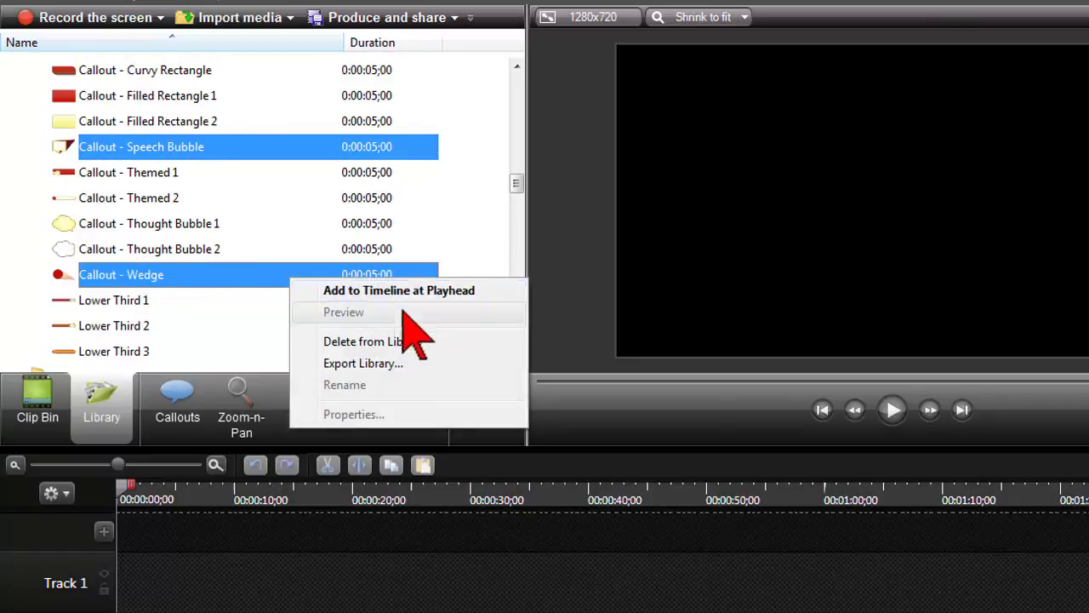
left_click(434, 364)
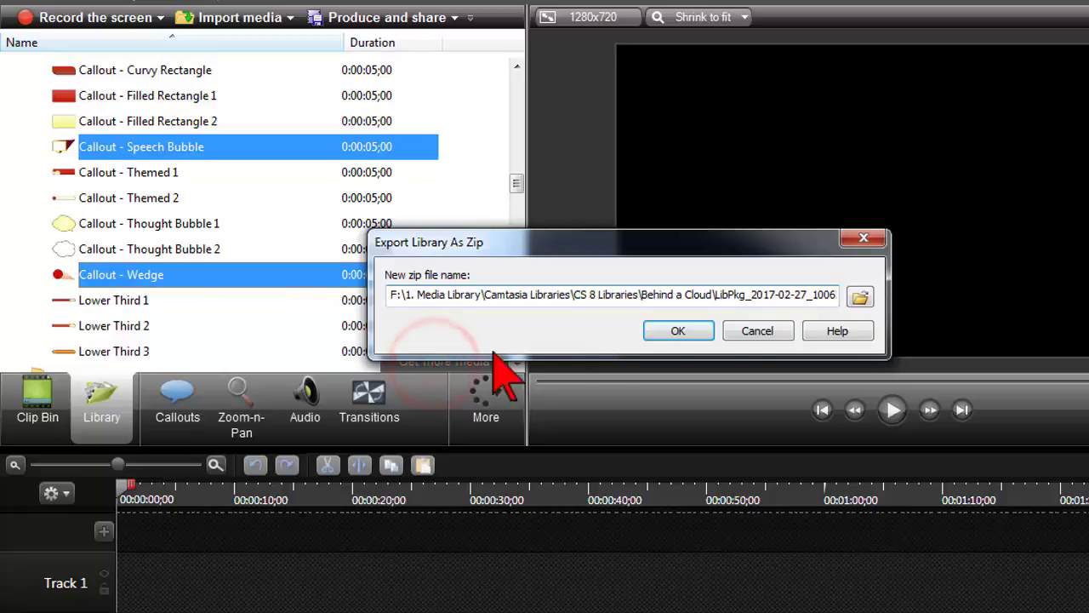
left_click(861, 296)
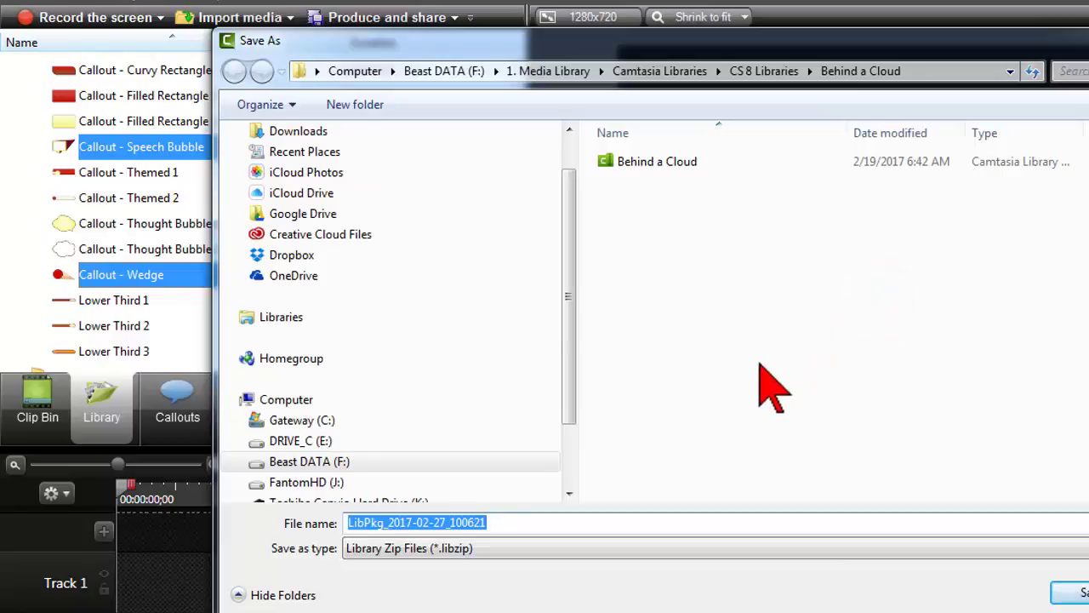
type("Behind a")
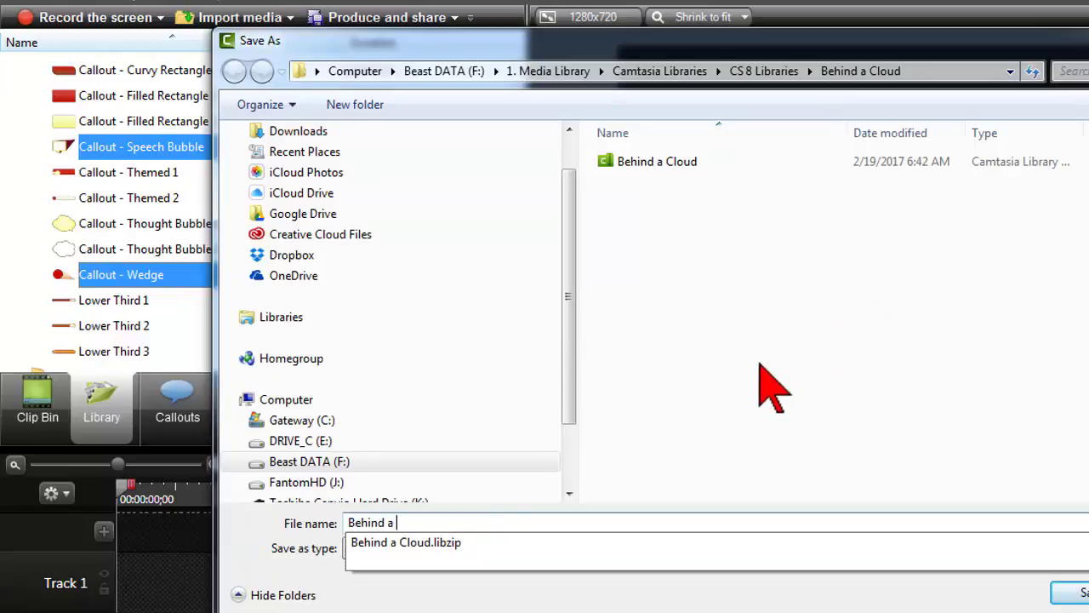
type("oud Theme")
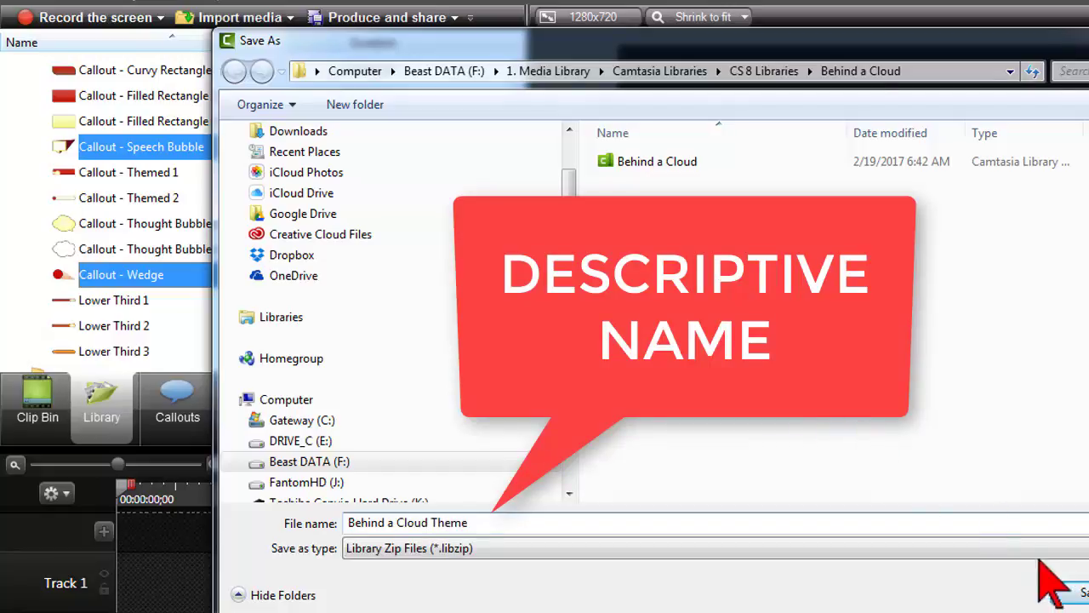
left_click(1063, 591)
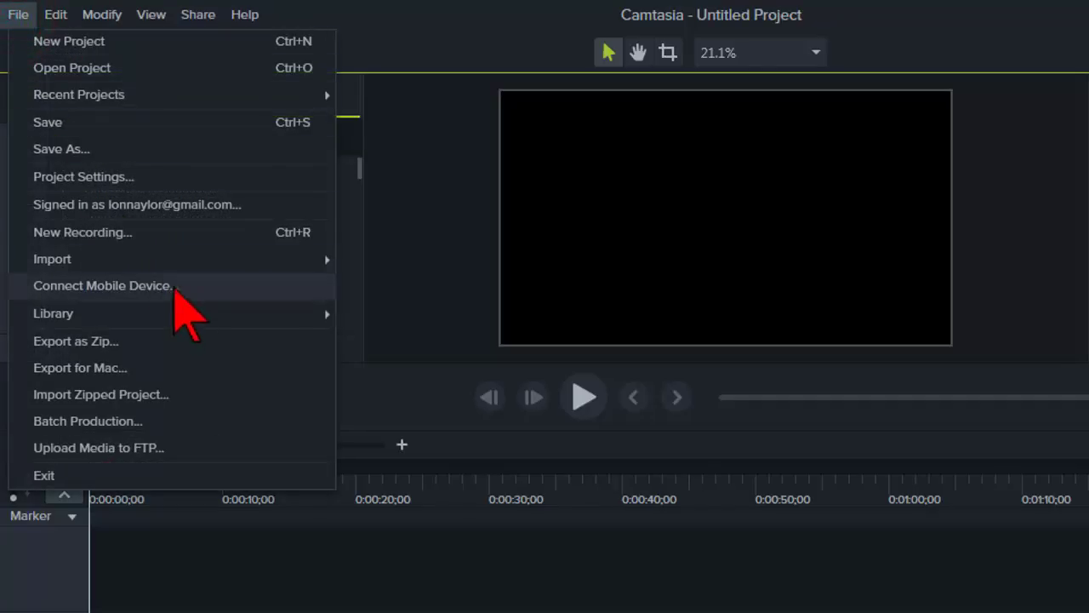
Import the Behind a Cloud Theme libzip into Camtasia 9's library
mouse_move(53, 313)
left_click(506, 394)
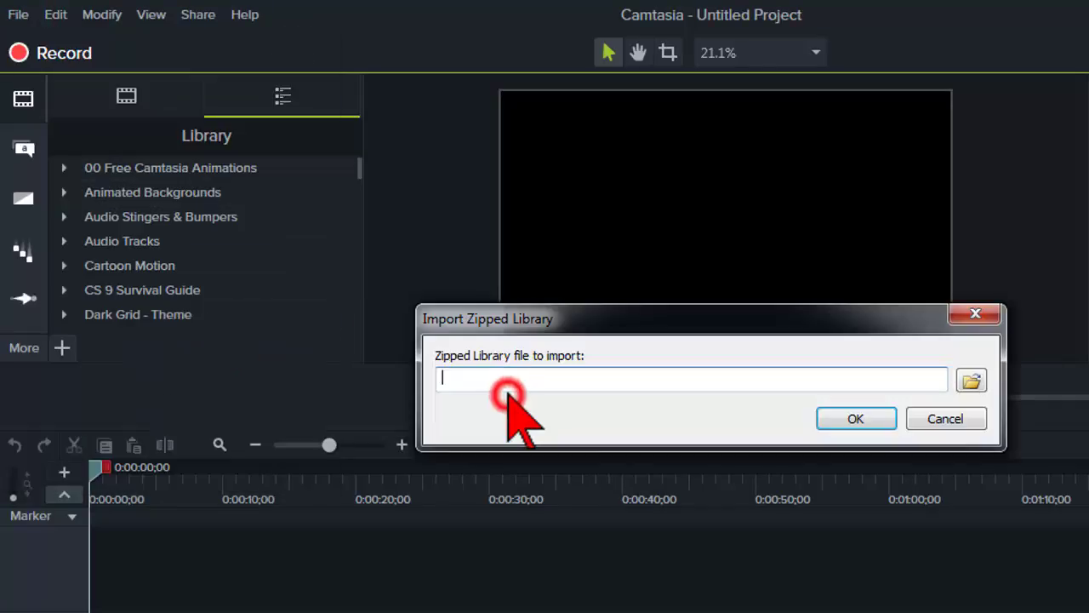
left_click(971, 380)
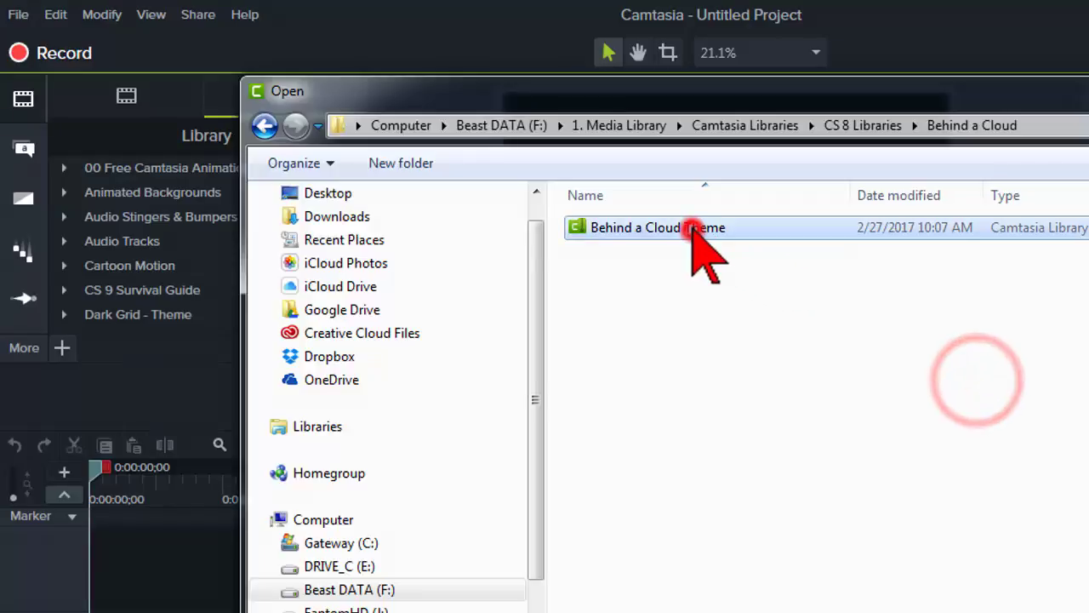
double_click(693, 231)
left_click(855, 419)
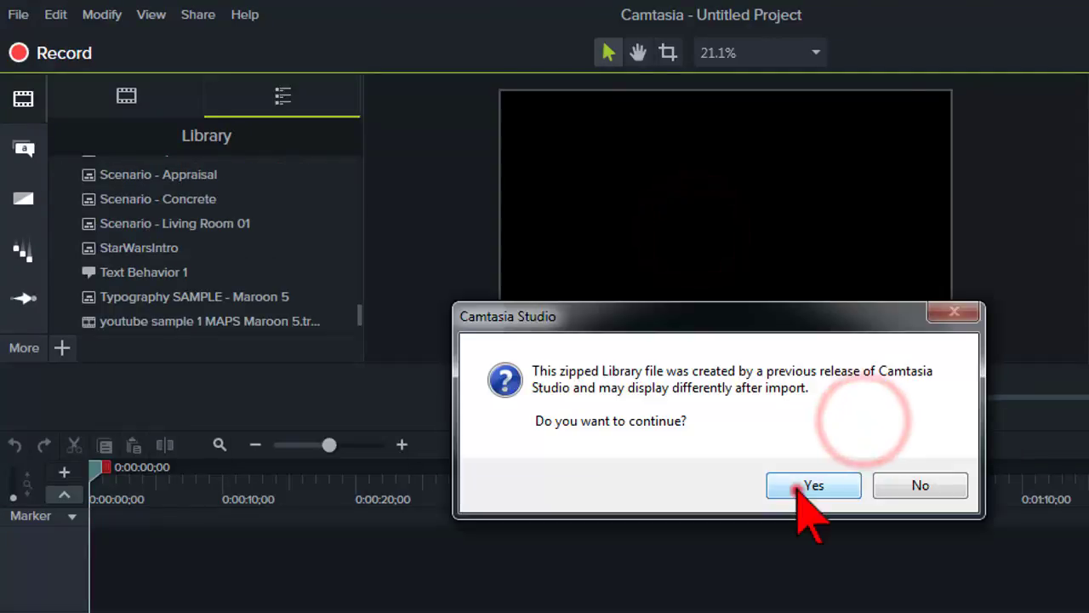
left_click(804, 484)
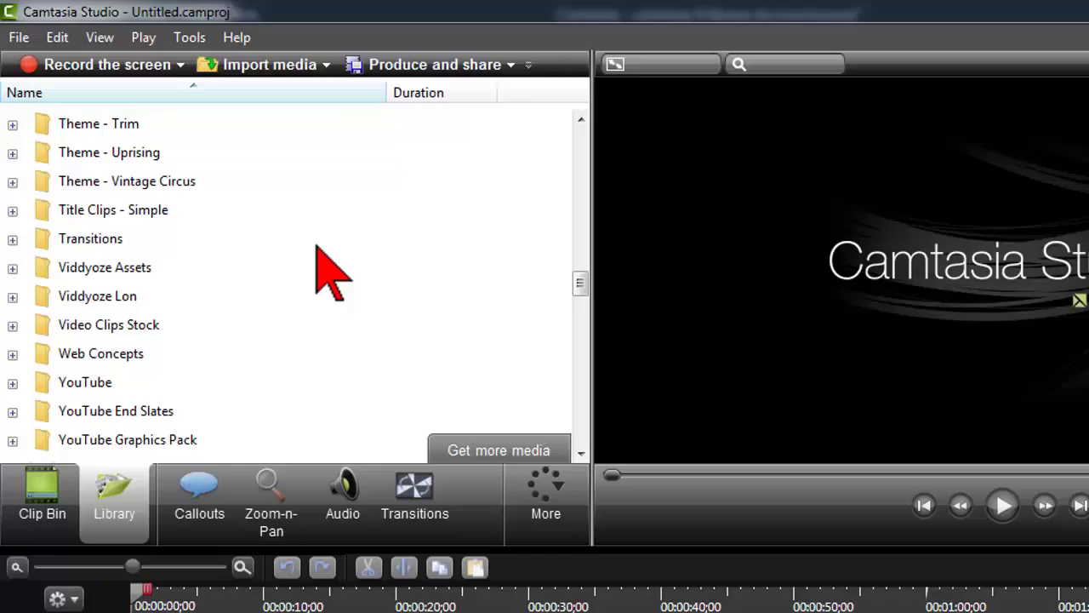
left_click(146, 211, "ctrl")
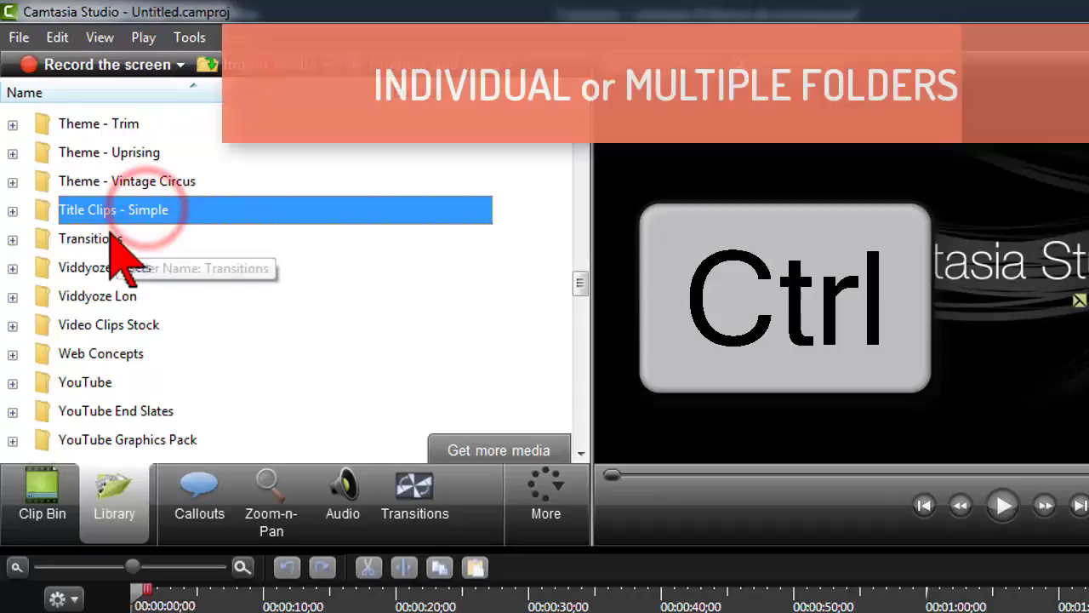
left_click(87, 239, "ctrl")
left_click(89, 296, "ctrl")
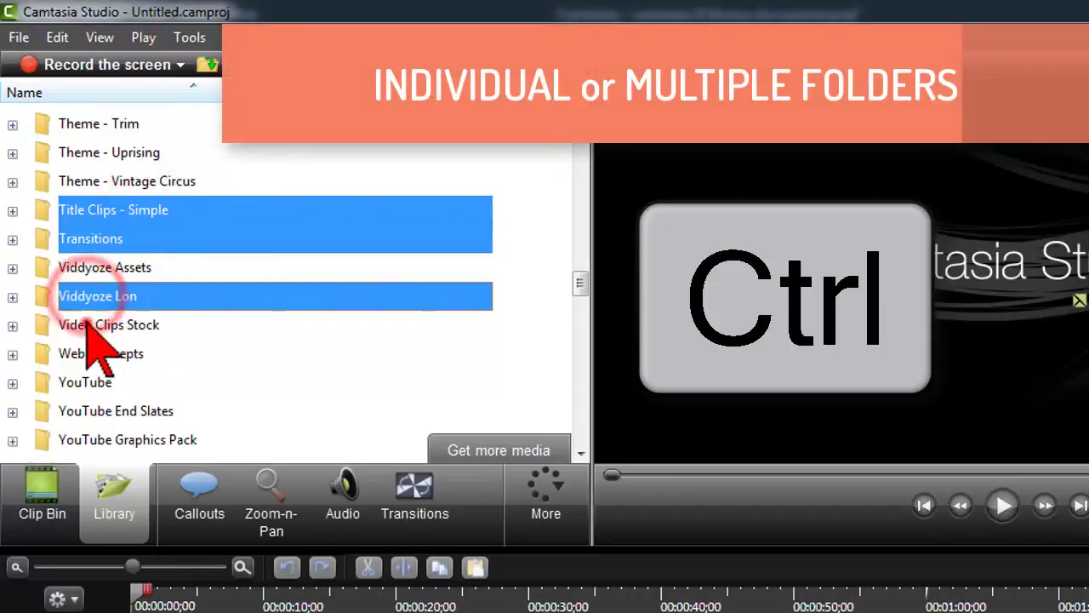
left_click(89, 325, "ctrl")
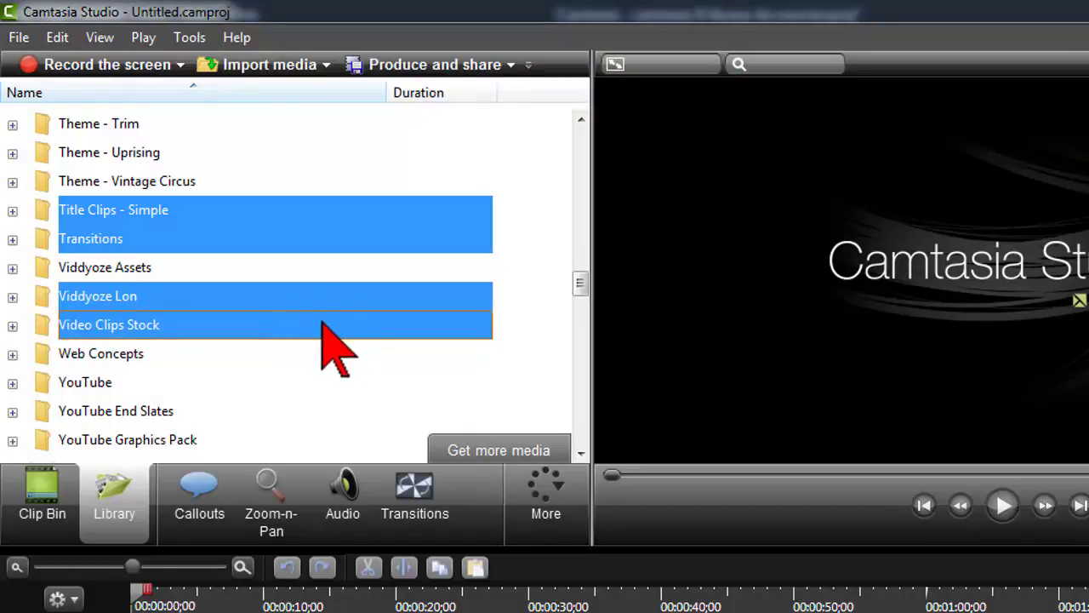
left_click(537, 348)
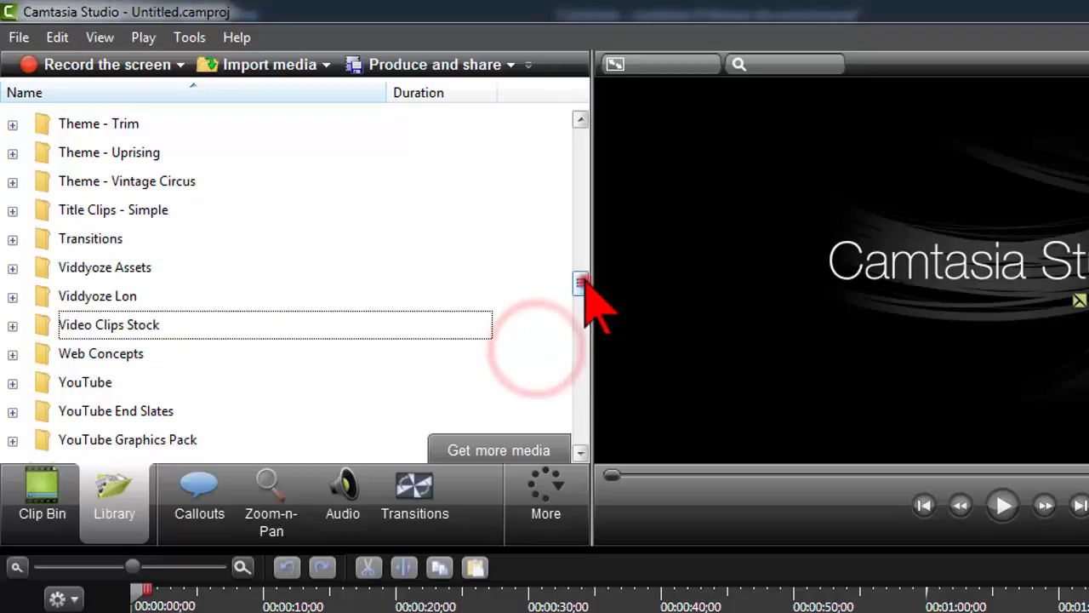
Select the Blurred Thirds Video item and copy its name
left_click_drag(581, 283, 583, 311)
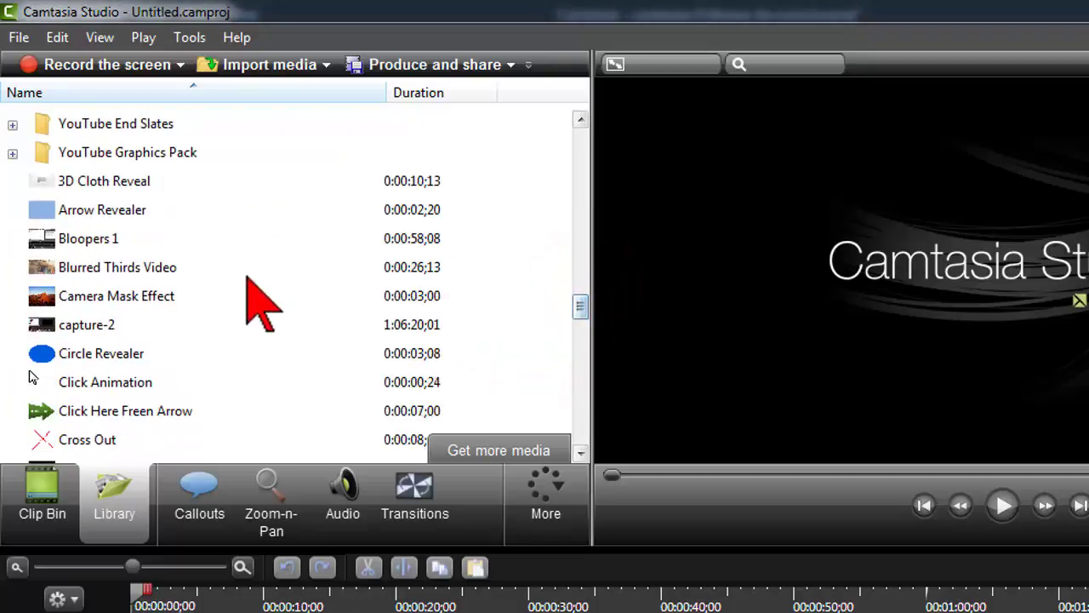
left_click(162, 265)
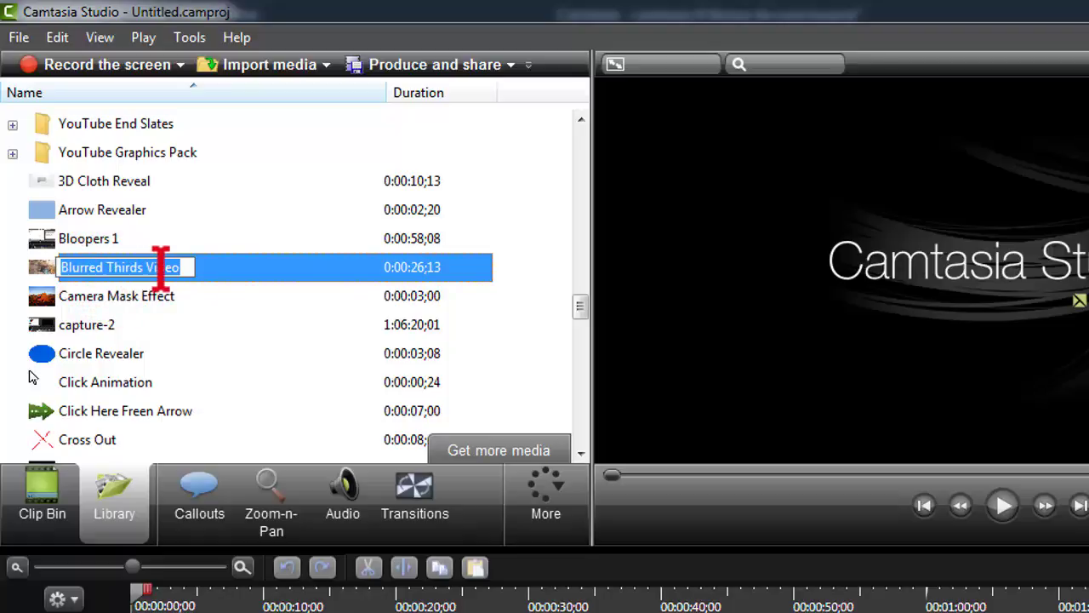
right_click(162, 266)
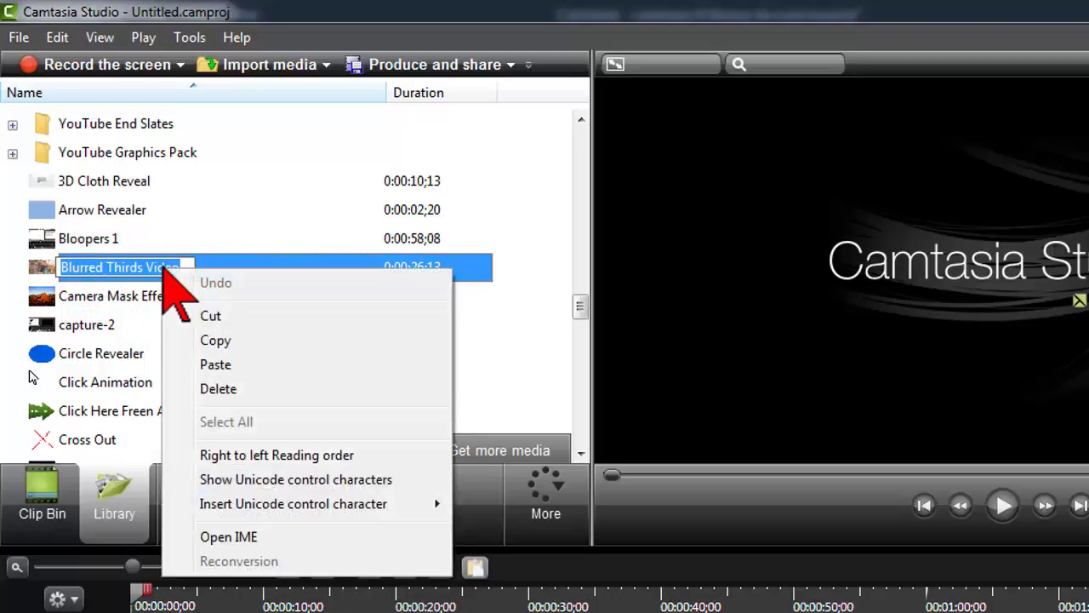
left_click(258, 342)
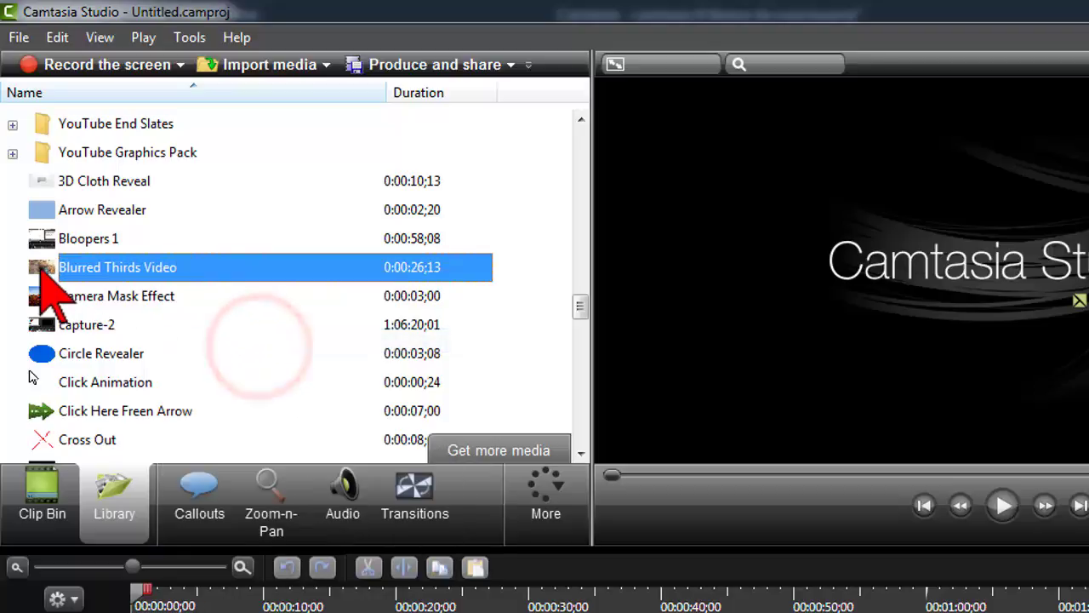
Export Blurred Thirds Video as a library zip, pasting its name as the file name
right_click(40, 269)
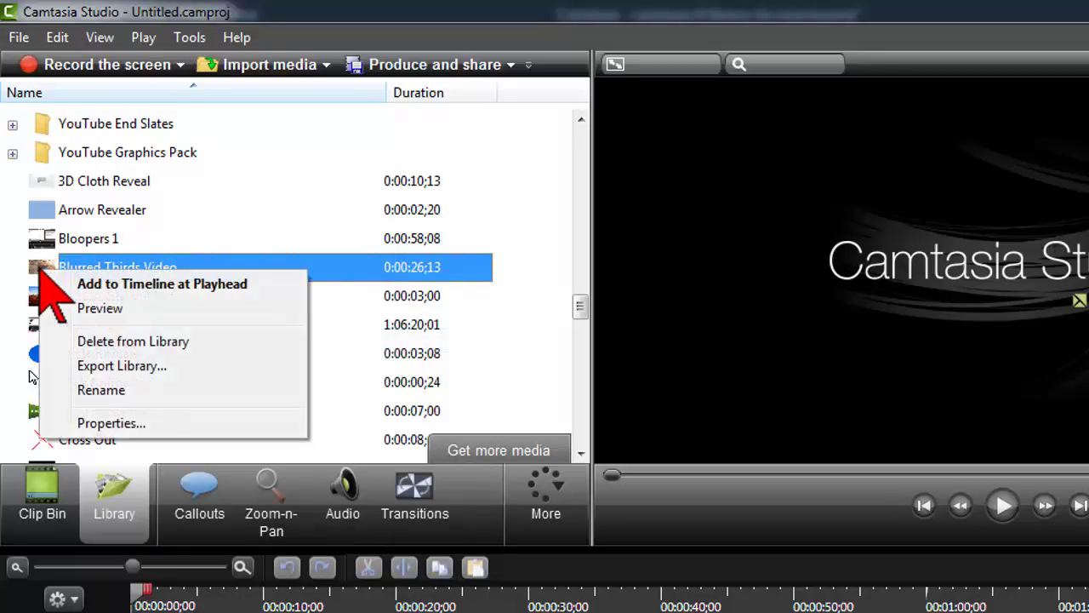
left_click(214, 365)
left_click(960, 376)
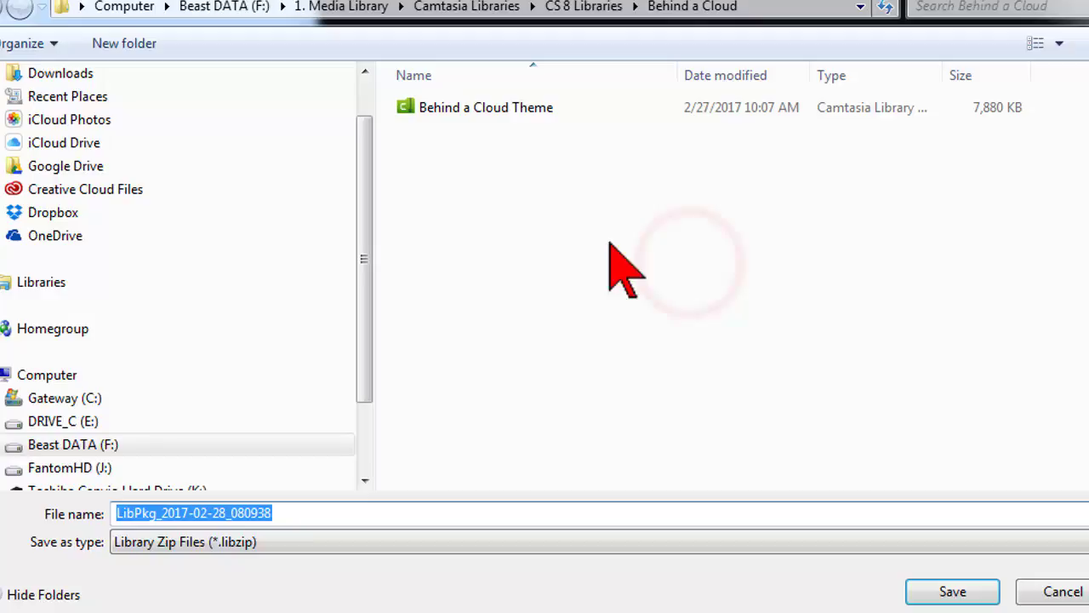
right_click(344, 538)
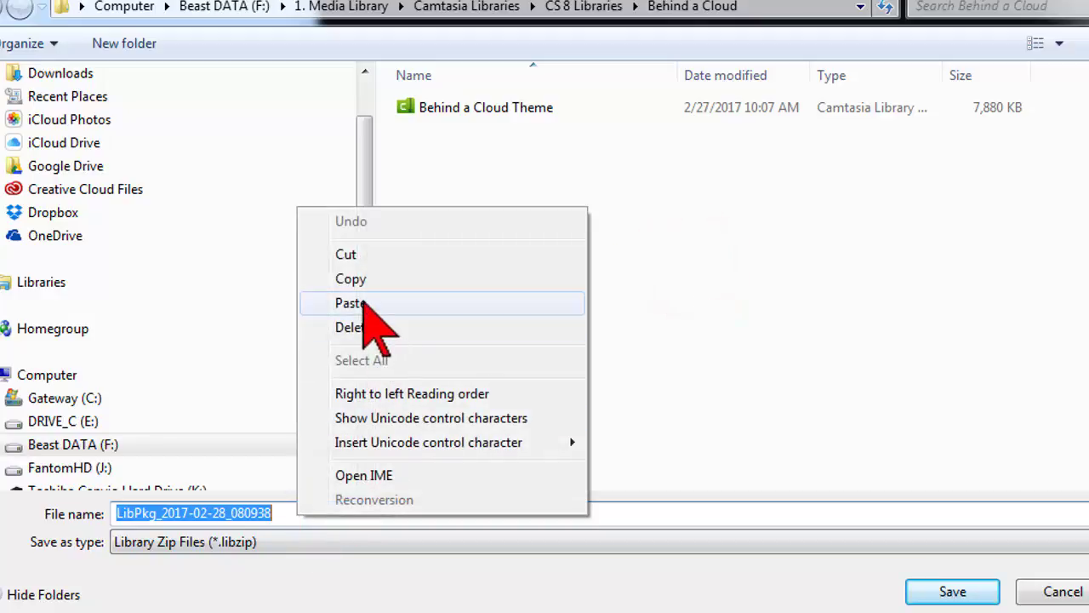
left_click(364, 305)
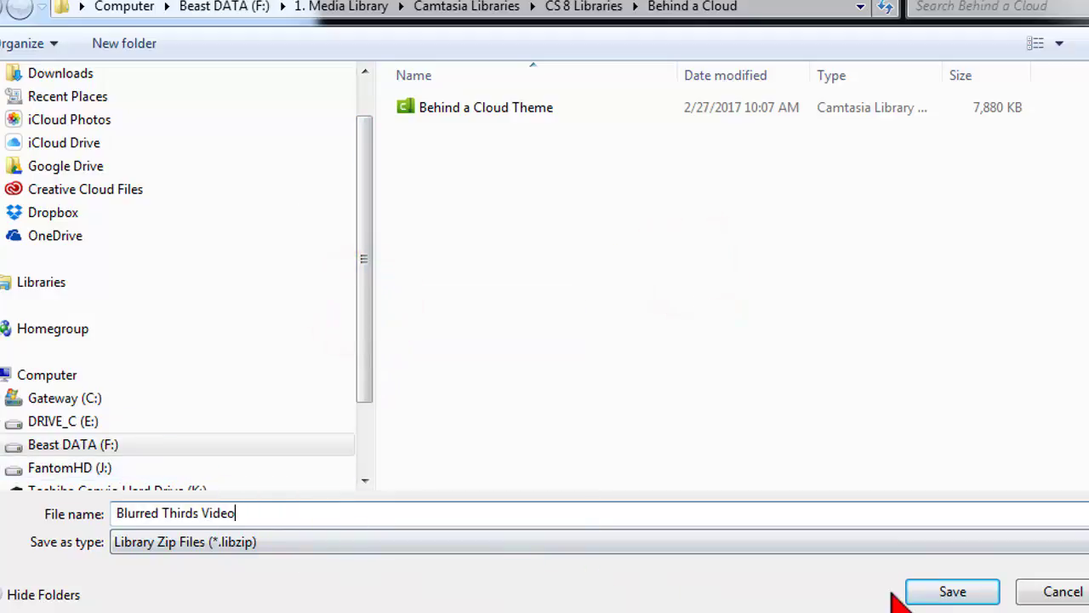